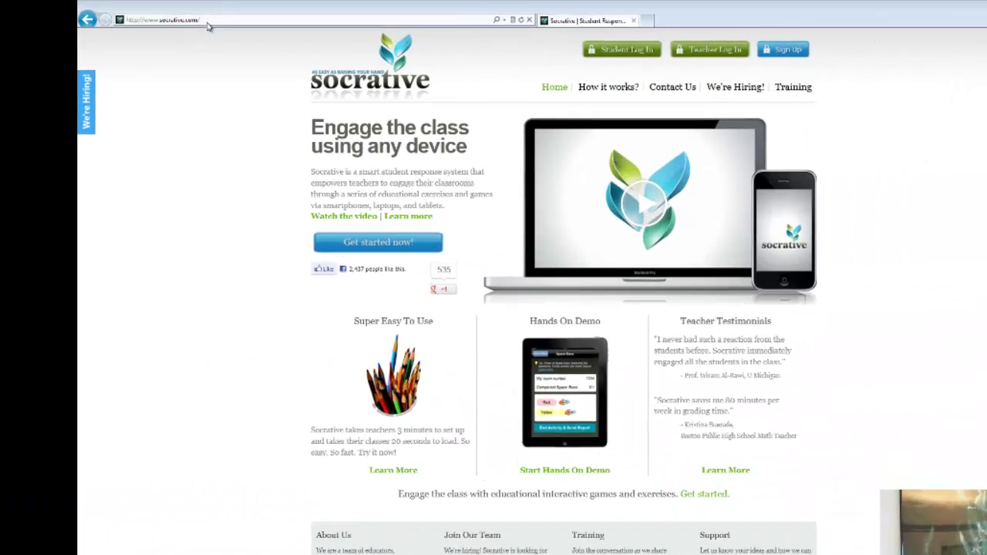
Go to socrative.com and log in as a teacher with the account e-mail and password.
{"action": "left_click", "coordinate": [178, 27]}
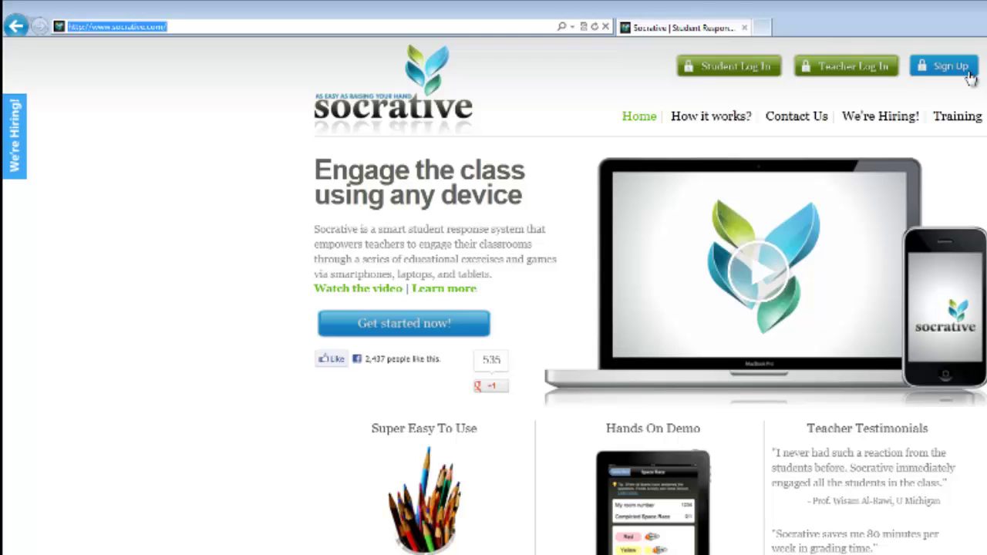
{"action": "left_click", "coordinate": [845, 73]}
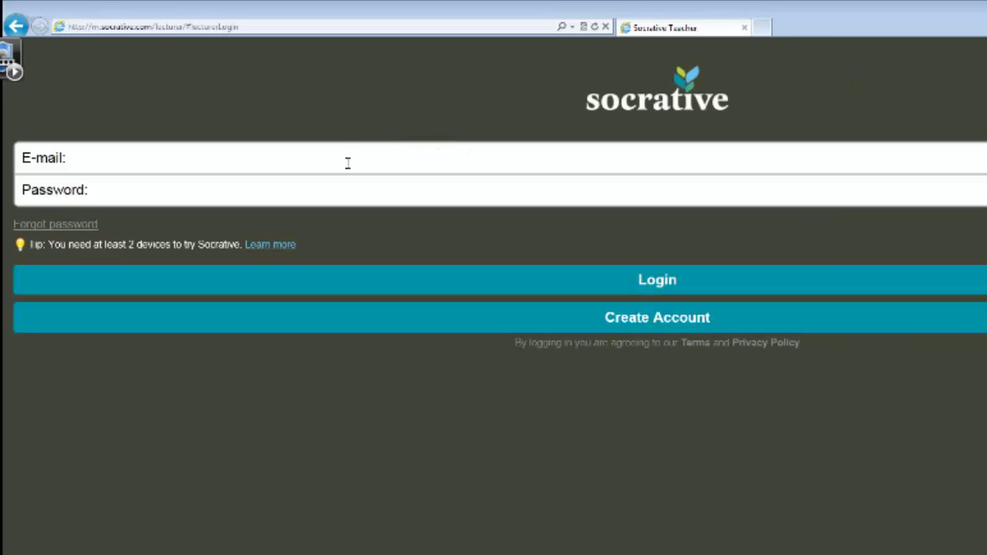
{"action": "left_click", "coordinate": [348, 163]}
{"action": "left_click", "coordinate": [528, 282]}
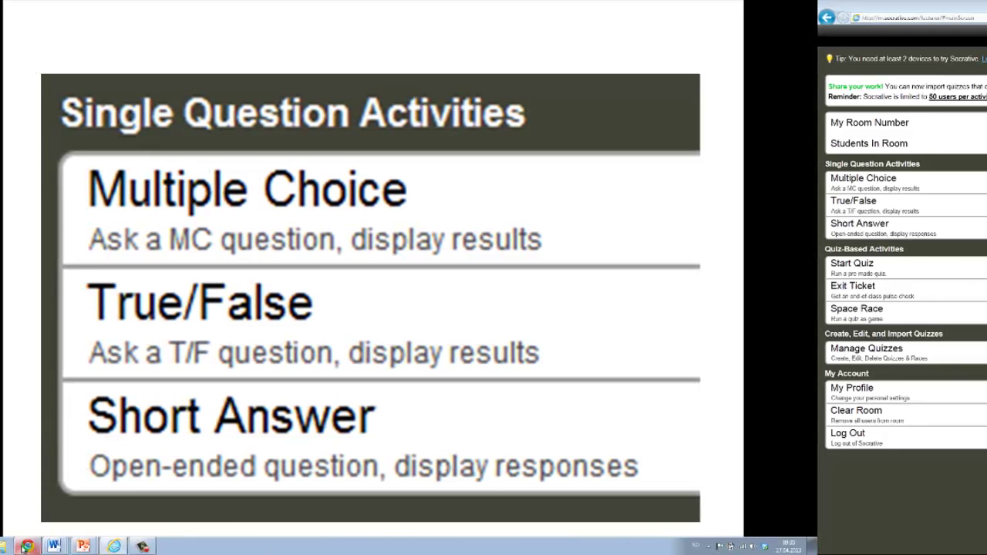
Bring up the socrative.com home page in a second Chrome browser for the student side.
{"action": "left_click", "coordinate": [27, 546]}
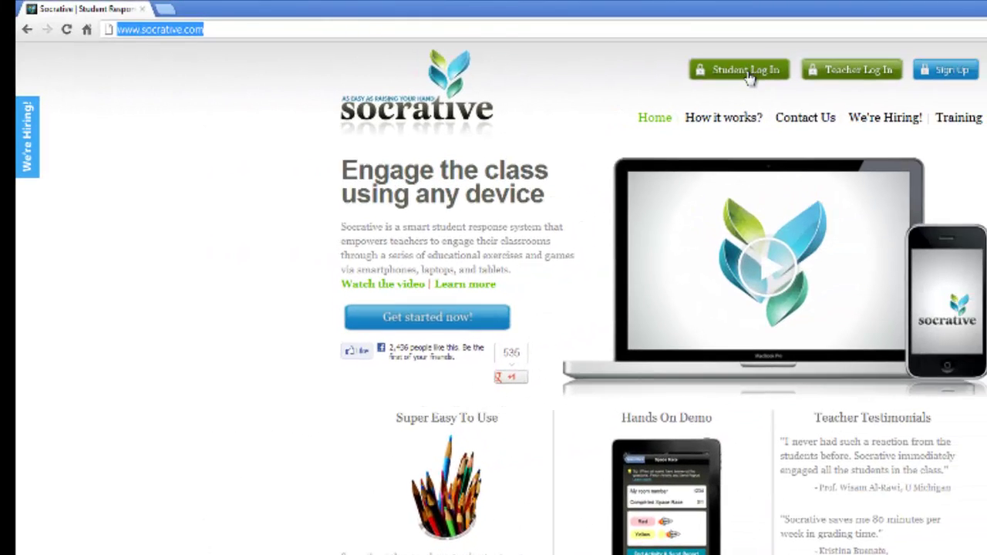
On the student login page, enter the teacher's room number and join the room.
{"action": "left_click", "coordinate": [954, 61]}
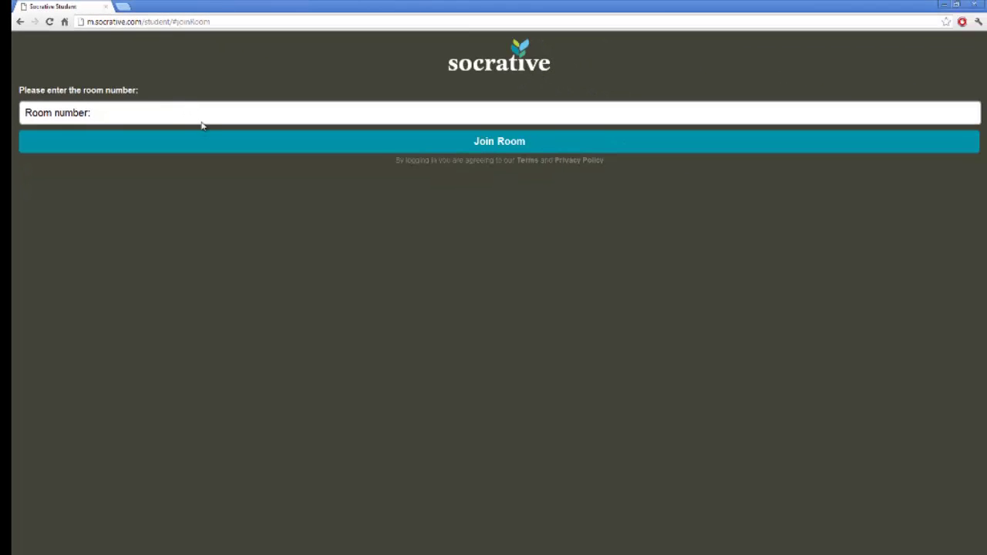
{"action": "left_click", "coordinate": [201, 121]}
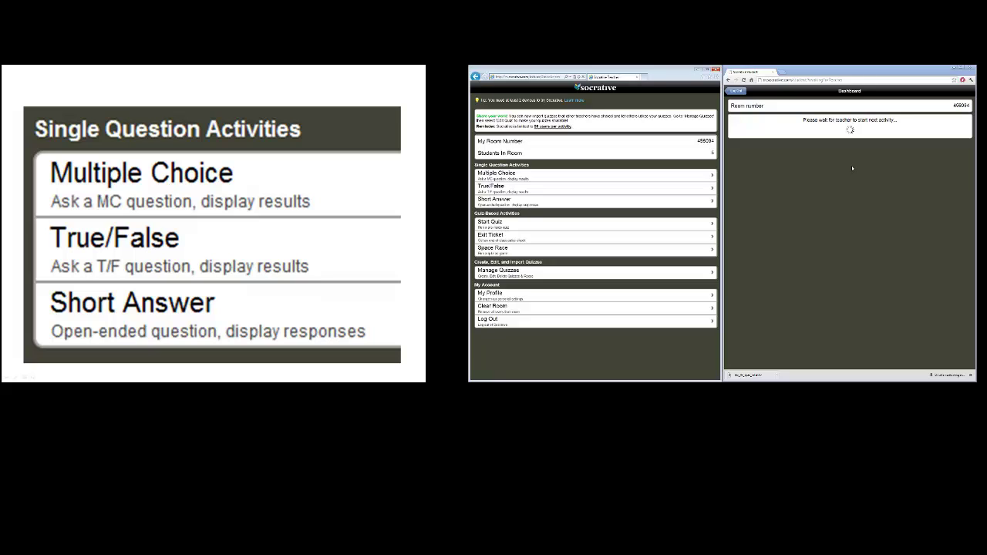
Advance the presentation to the Question 1 multiple choice slide.
{"action": "left_click", "coordinate": [339, 98]}
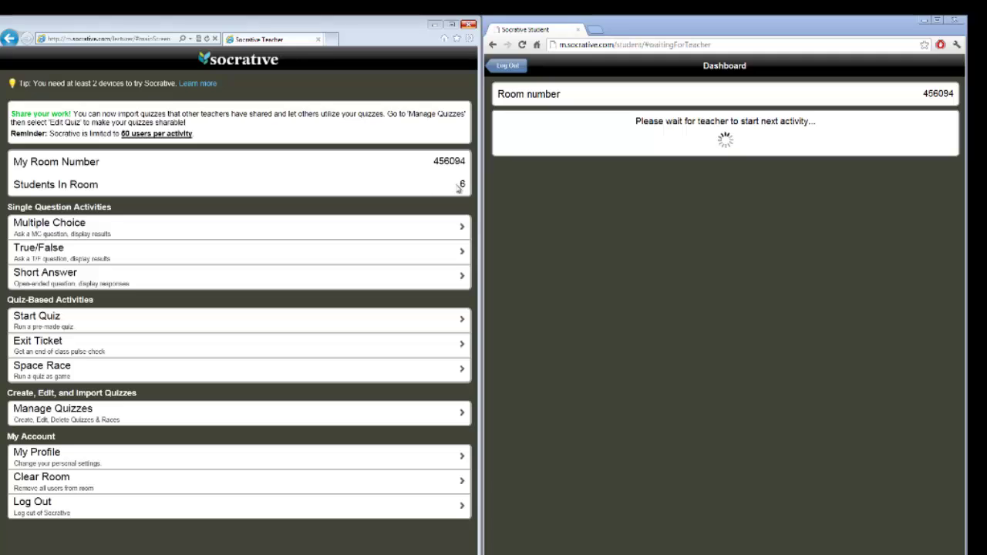
Launch a Multiple Choice question and answer C from the student page.
{"action": "left_click", "coordinate": [62, 232]}
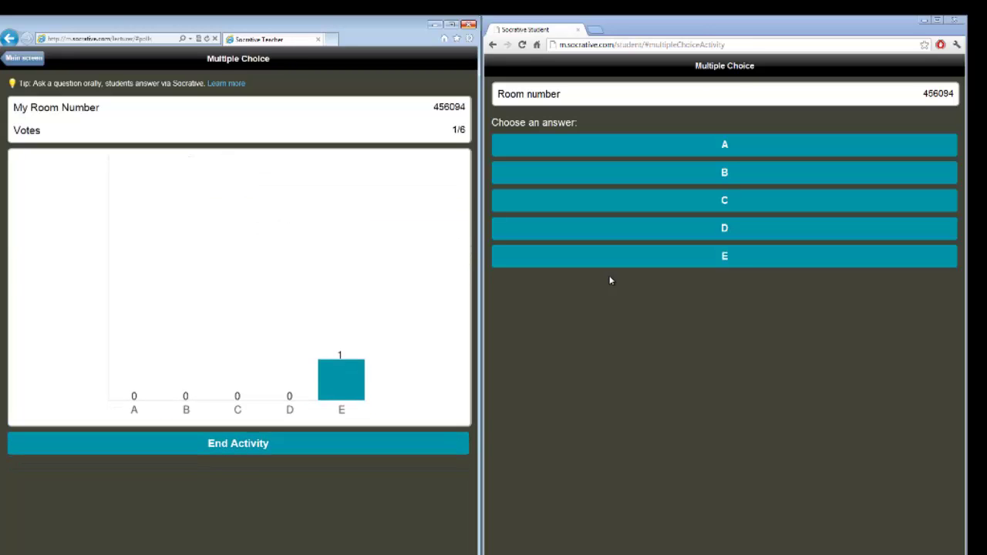
{"action": "left_click", "coordinate": [728, 202]}
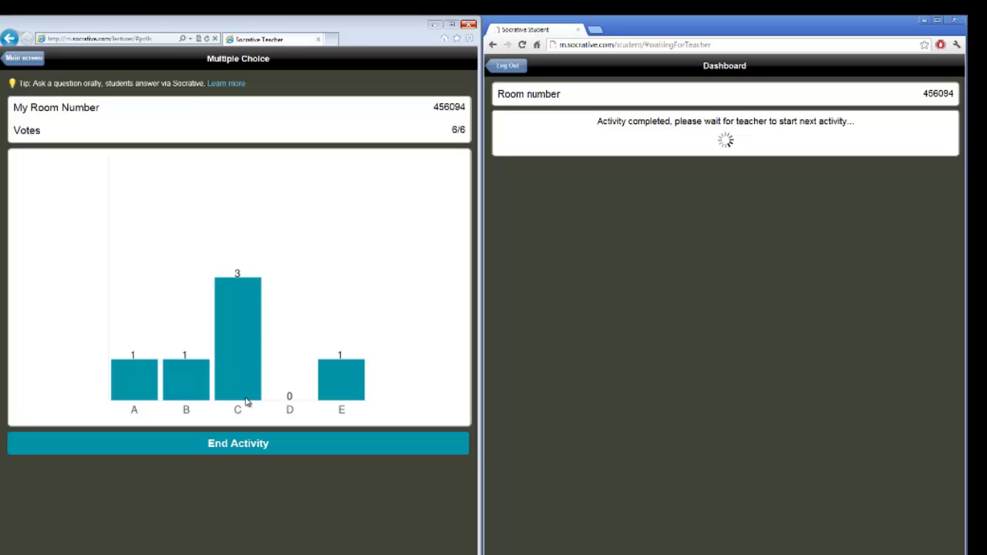
End the multiple choice poll, then launch a True/False question and vote True and False as students.
{"action": "left_click", "coordinate": [256, 446]}
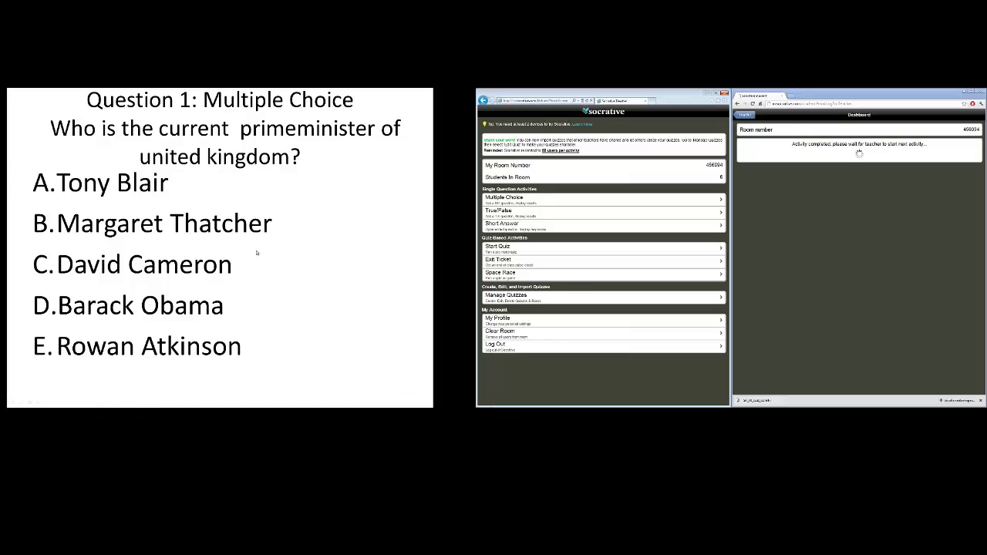
{"action": "left_click", "coordinate": [257, 252]}
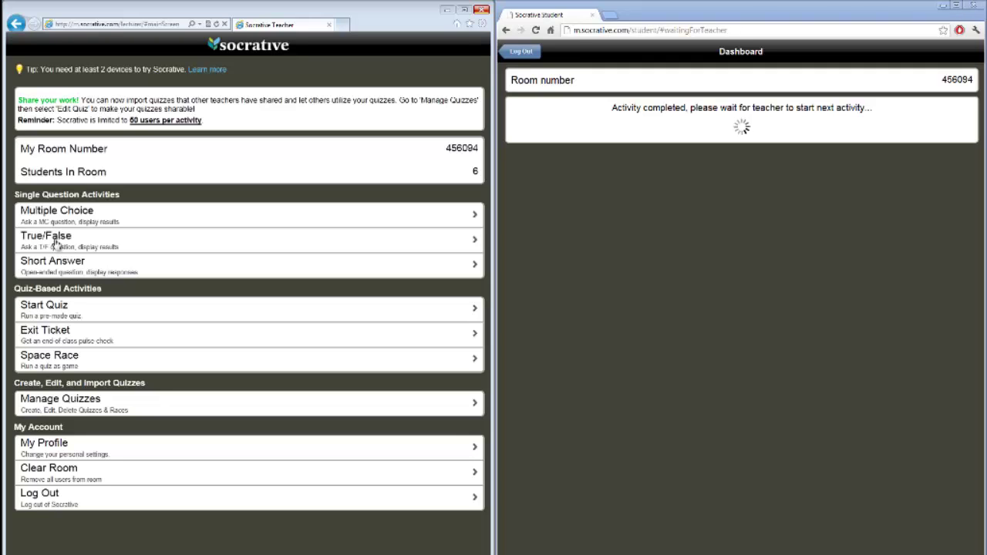
{"action": "left_click", "coordinate": [55, 240]}
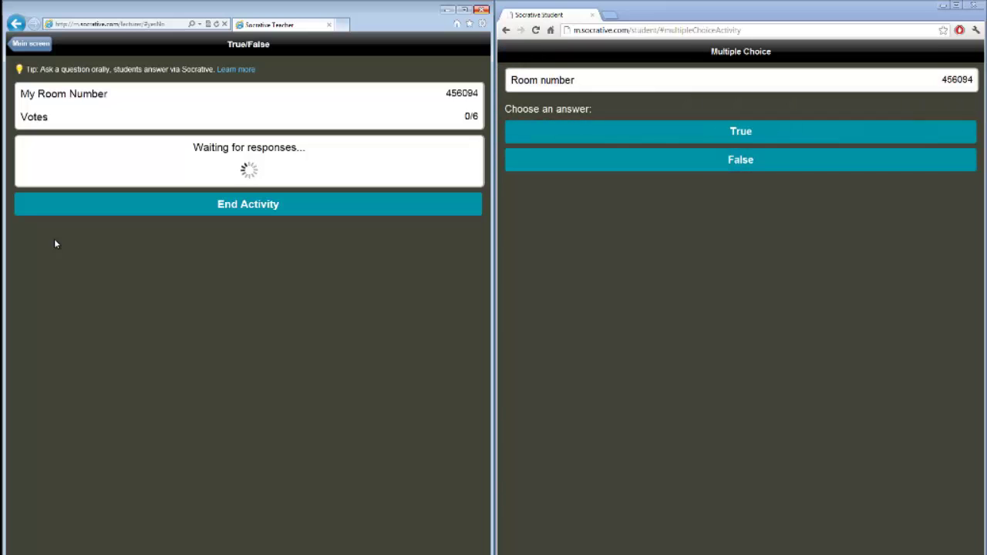
{"action": "left_click", "coordinate": [639, 132]}
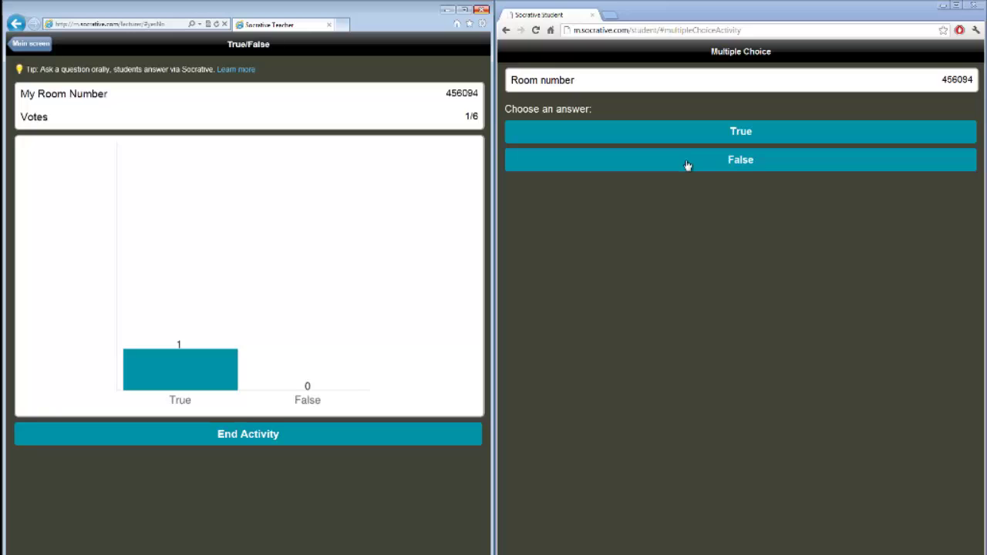
{"action": "left_click", "coordinate": [687, 163]}
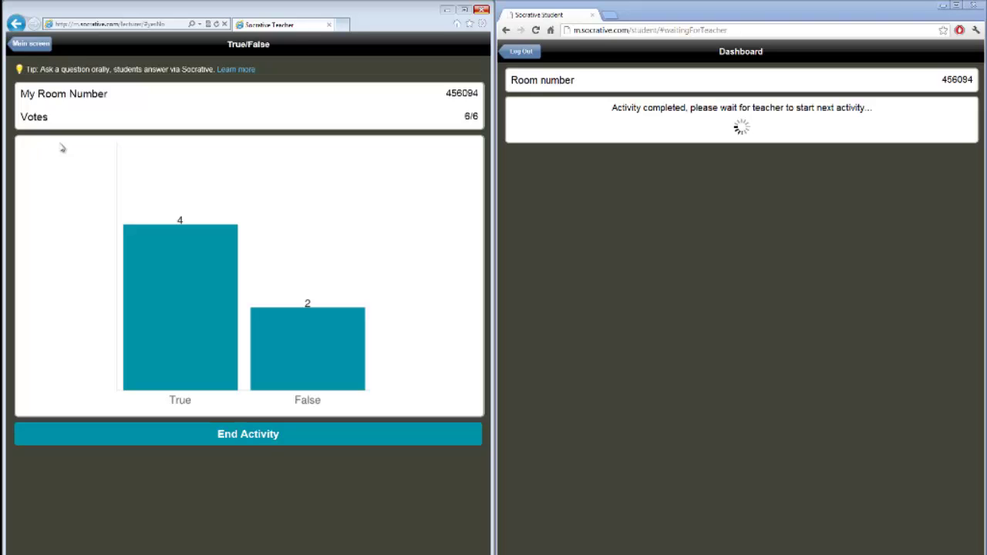
End the True/False poll, launch Short Answer, and submit a typed name as a student response.
{"action": "left_click", "coordinate": [265, 436]}
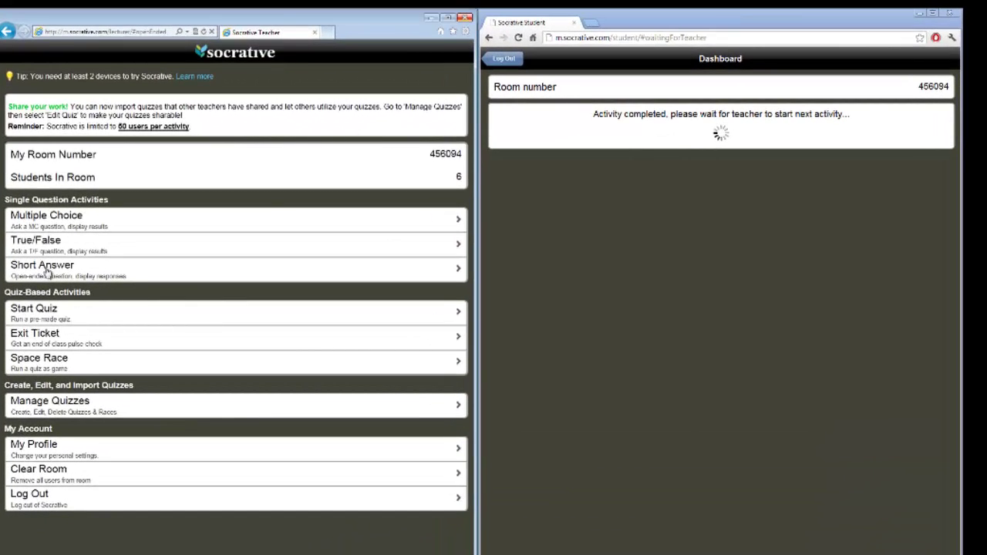
{"action": "left_click", "coordinate": [46, 270]}
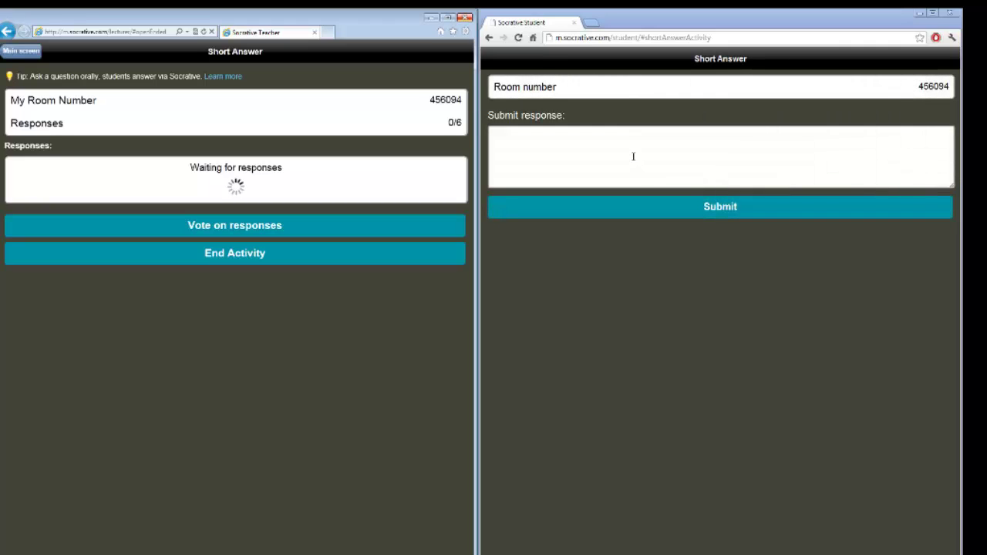
{"action": "left_click", "coordinate": [633, 156]}
{"action": "type", "text": "Rill Gates"}
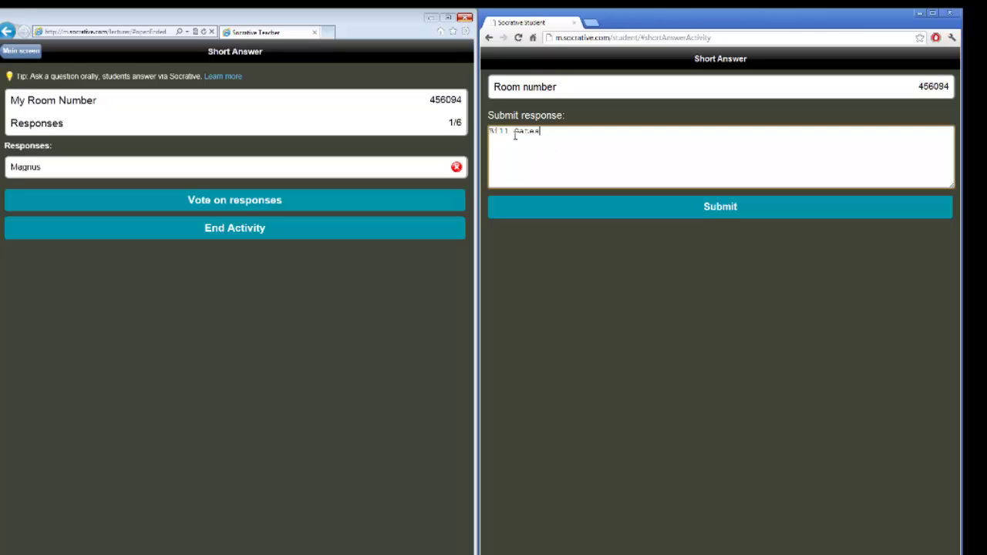
{"action": "left_click", "coordinate": [698, 212]}
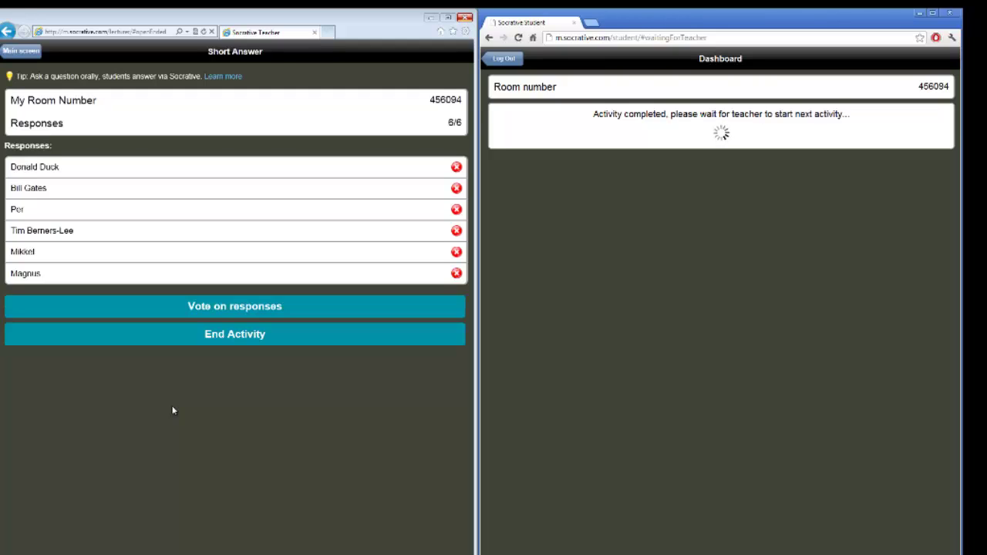
Open voting on the submitted short answers and cast one student's vote.
{"action": "left_click", "coordinate": [282, 308]}
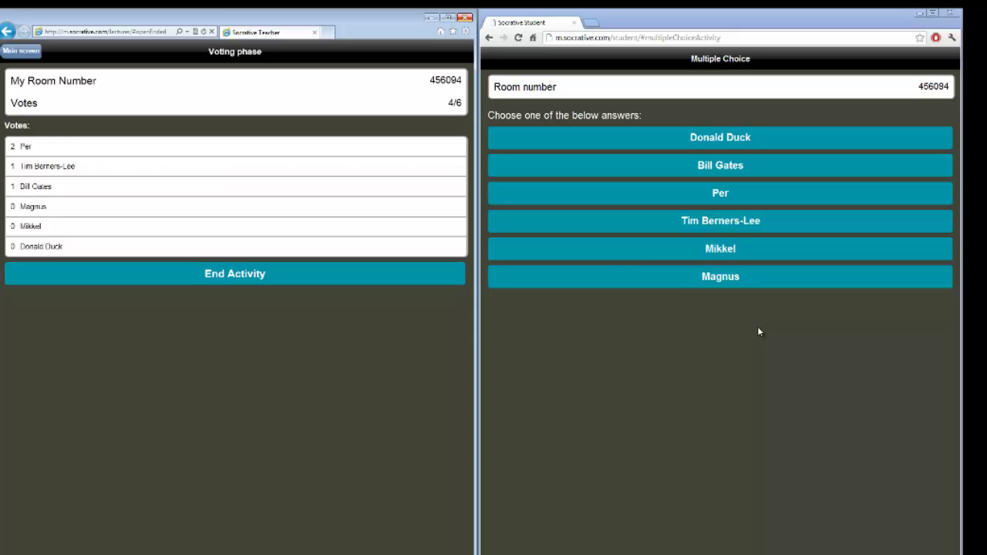
{"action": "left_click", "coordinate": [752, 222]}
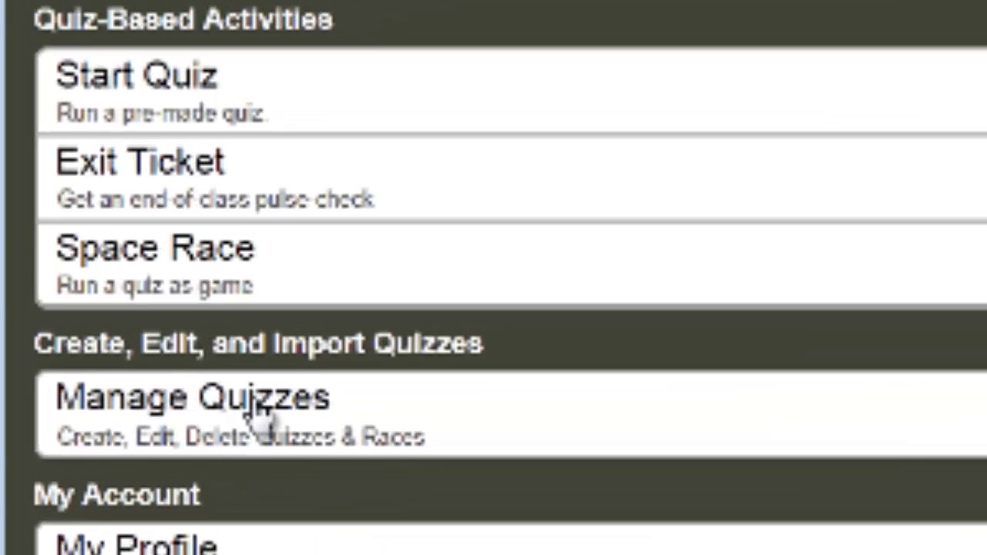
From Manage Quizzes, create a quiz named 'My first Quiz' and add a multiple-choice question.
{"action": "left_click", "coordinate": [259, 416]}
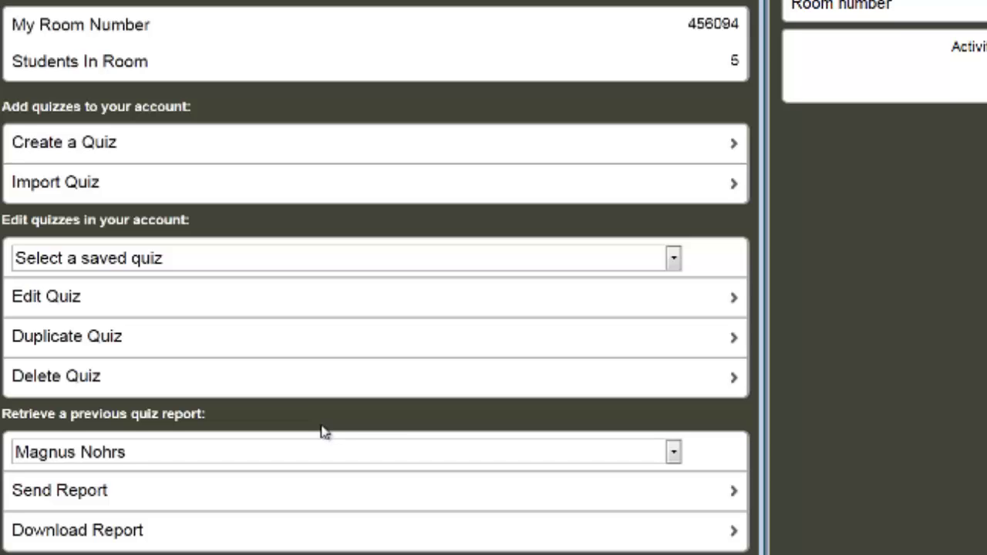
{"action": "left_click", "coordinate": [112, 149]}
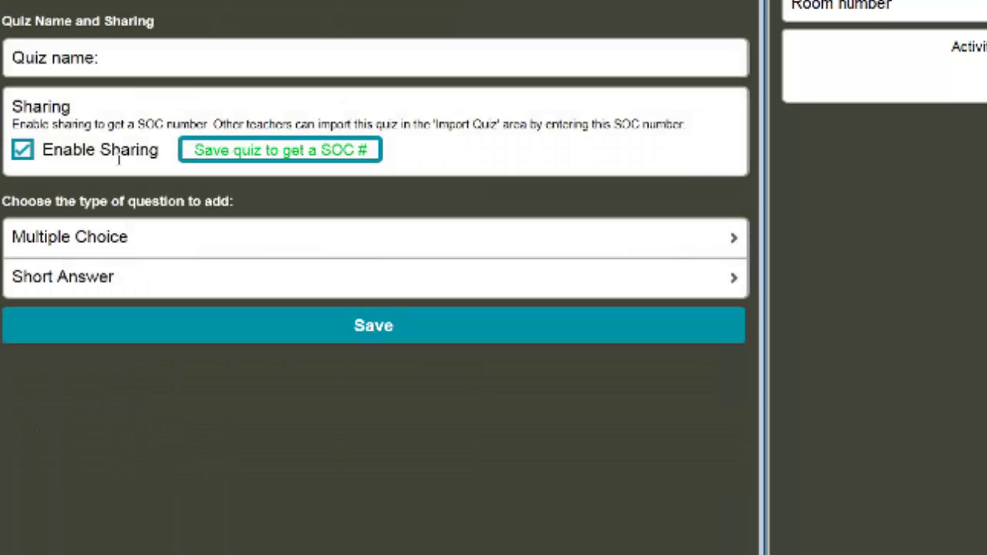
{"action": "type", "text": "My first Quiz"}
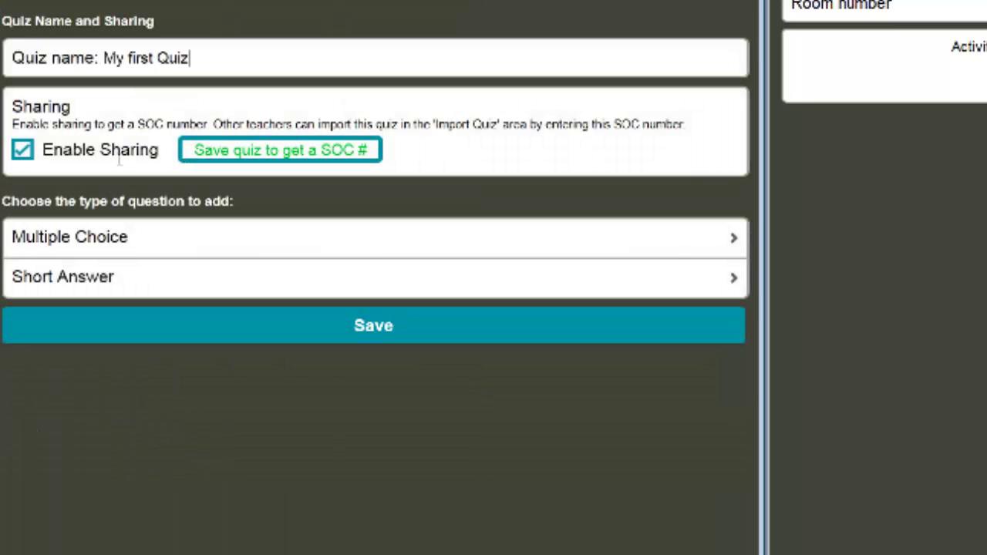
{"action": "left_click", "coordinate": [213, 249]}
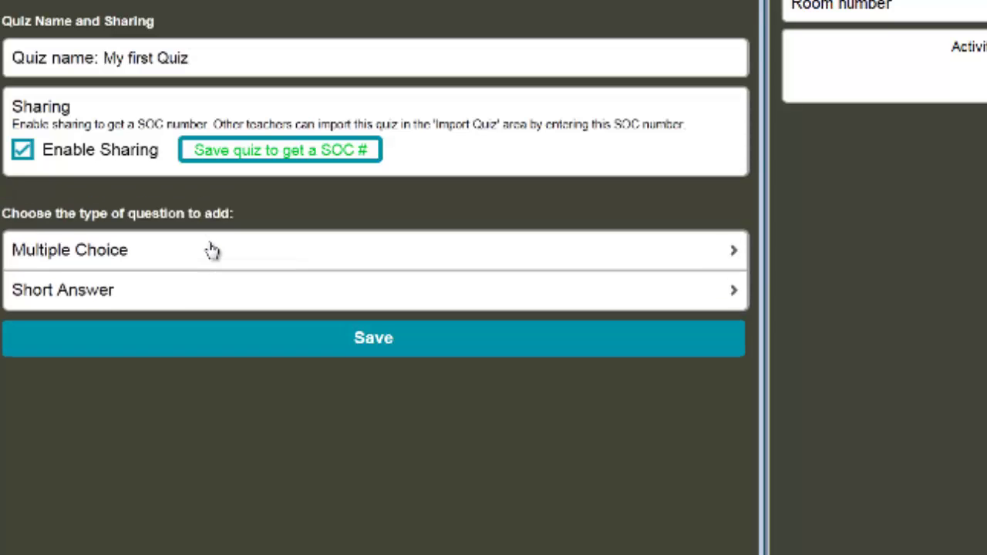
Paste the Norwegian flag colour question, mark Yellow and Green correct, and select the explanation text.
{"action": "left_click", "coordinate": [165, 248]}
{"action": "type", "text": "Which of these colors is not in the Norwegian flag?"}
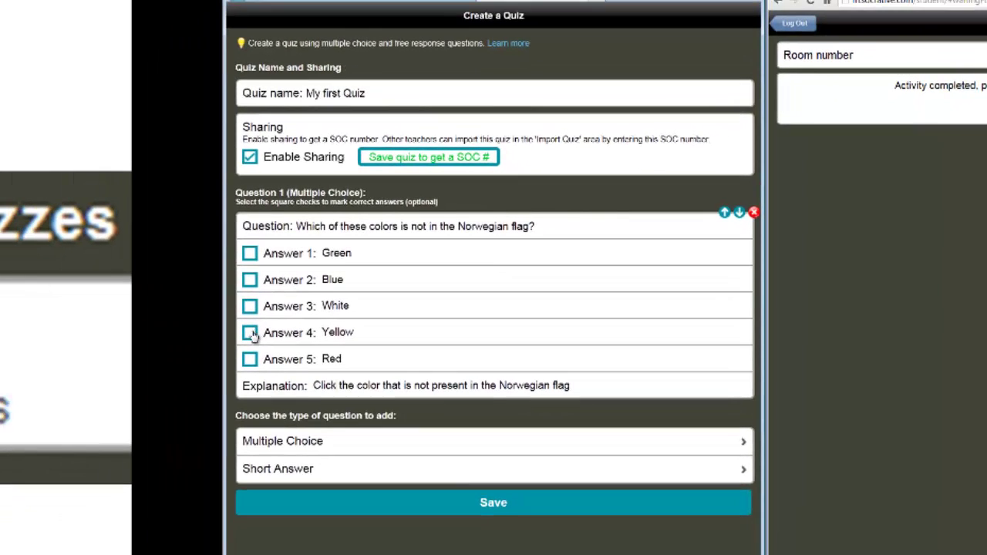
{"action": "left_click", "coordinate": [23, 403]}
{"action": "left_click", "coordinate": [250, 255]}
{"action": "left_click_drag", "start_coordinate": [313, 388], "coordinate": [578, 386]}
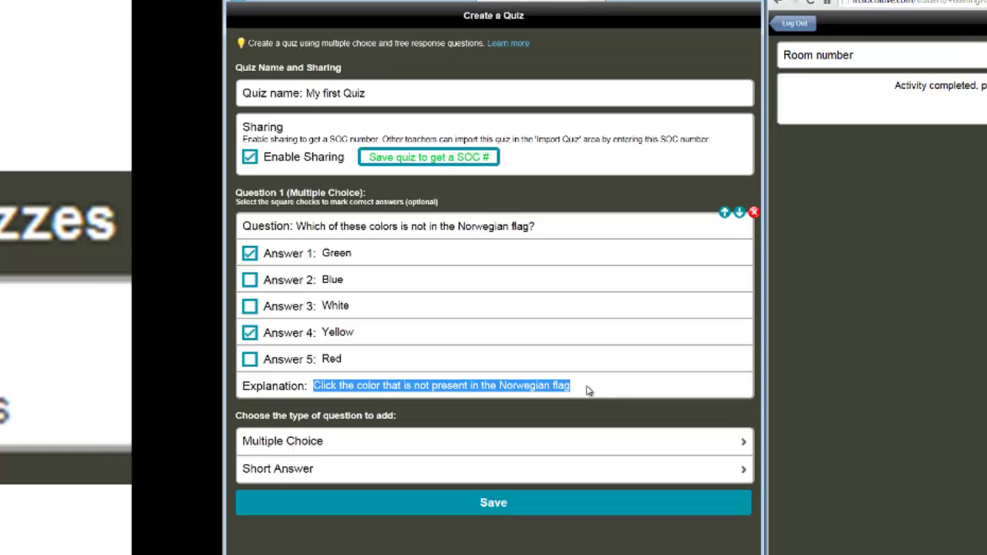
Save My first Quiz, dismiss the quiz-created popup, and reopen the quiz for editing.
{"action": "left_click", "coordinate": [497, 505]}
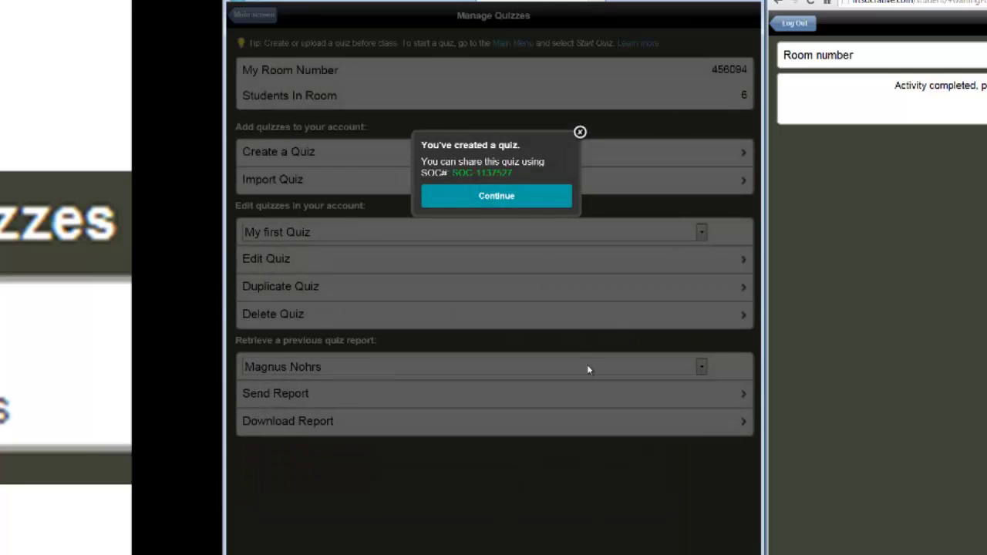
{"action": "left_click", "coordinate": [534, 202]}
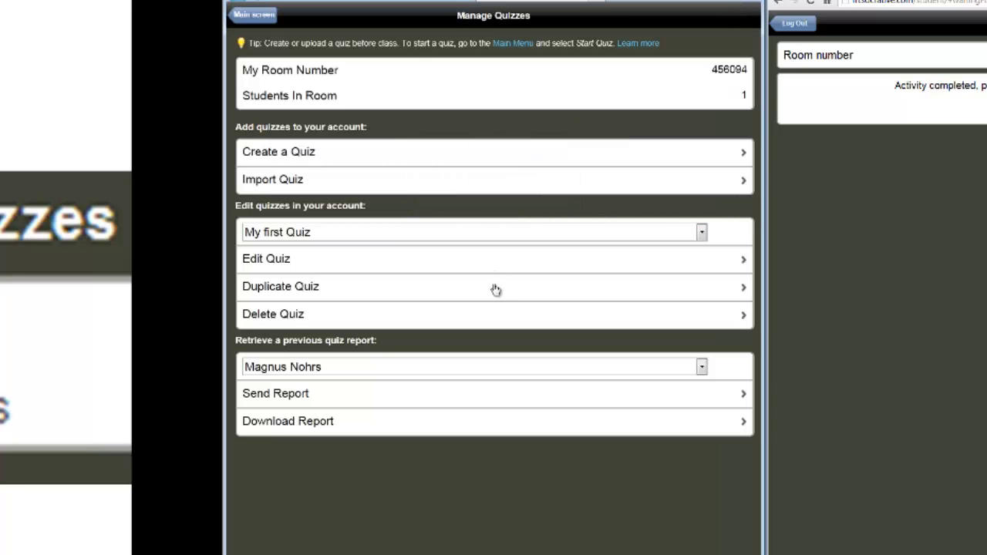
{"action": "left_click", "coordinate": [266, 259]}
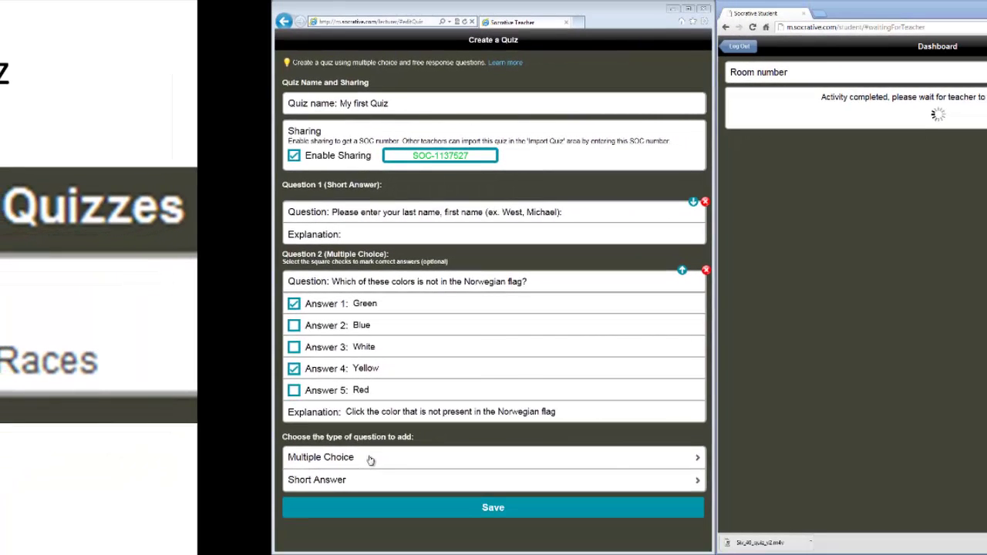
Add multiple-choice Question 3 'Is Stockholm the Capitol of Norway?' with answers Yes and No.
{"action": "left_click", "coordinate": [344, 526]}
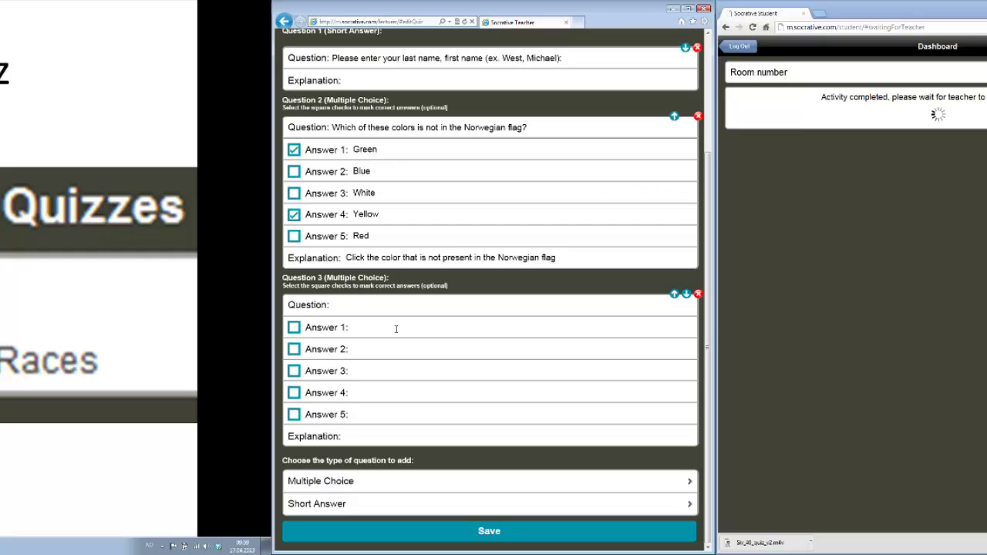
{"action": "left_click", "coordinate": [394, 306]}
{"action": "type", "text": "Is Stockholm the Capitol of Norway?"}
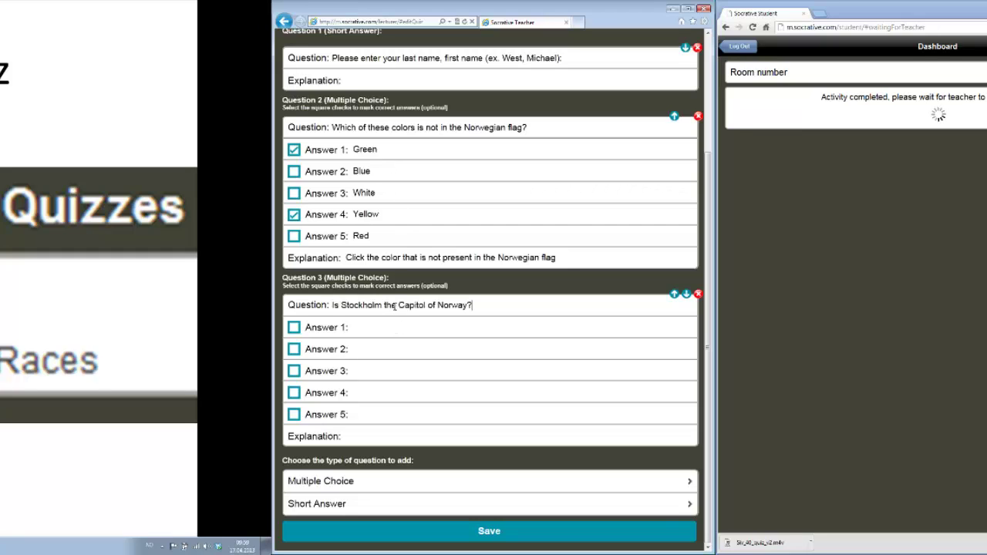
{"action": "left_click", "coordinate": [390, 328]}
{"action": "type", "text": "Yes"}
{"action": "left_click", "coordinate": [390, 348]}
{"action": "type", "text": "No"}
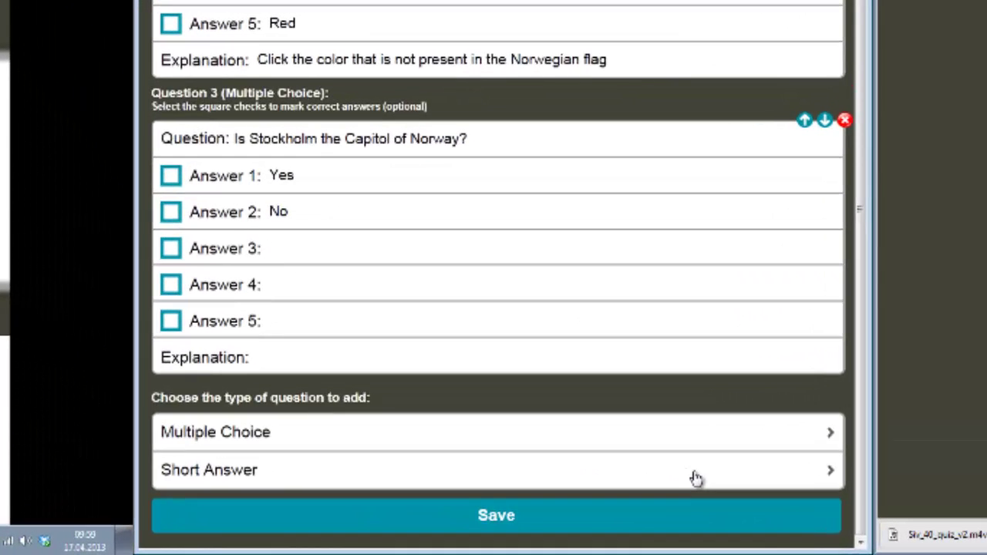
Add an empty short-answer Question 4 and try saving the quiz.
{"action": "left_click", "coordinate": [618, 505]}
{"action": "scroll", "coordinate": [694, 478], "scroll_direction": "down", "scroll_amount": 3}
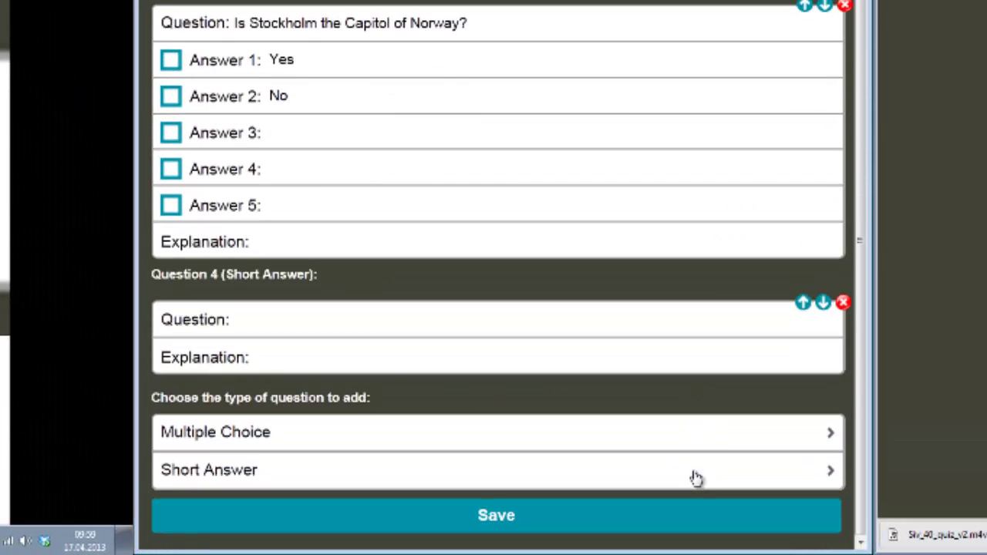
{"action": "left_click", "coordinate": [279, 320]}
{"action": "left_click", "coordinate": [541, 518]}
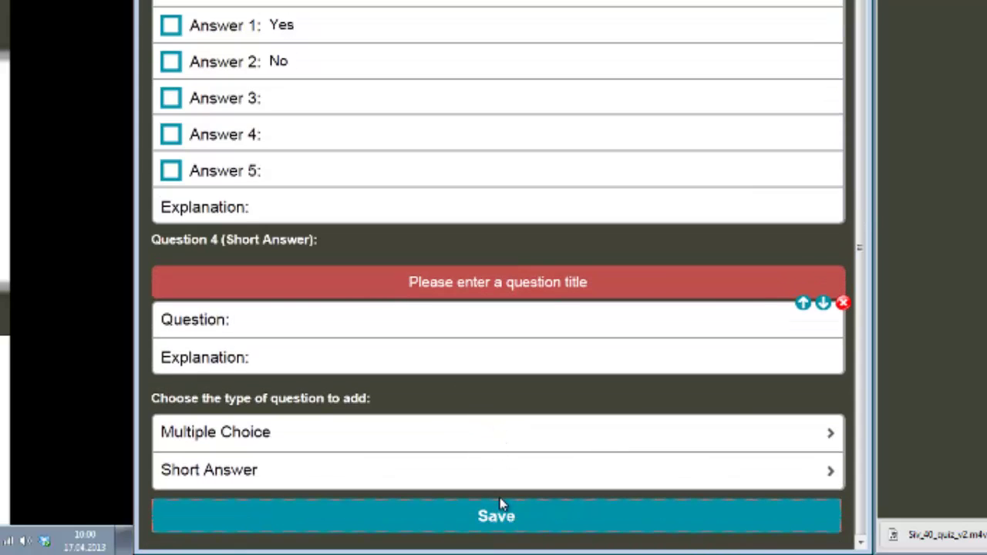
Save again to leave the editor, then pick My first Quiz from the quiz dropdown.
{"action": "left_click", "coordinate": [498, 509]}
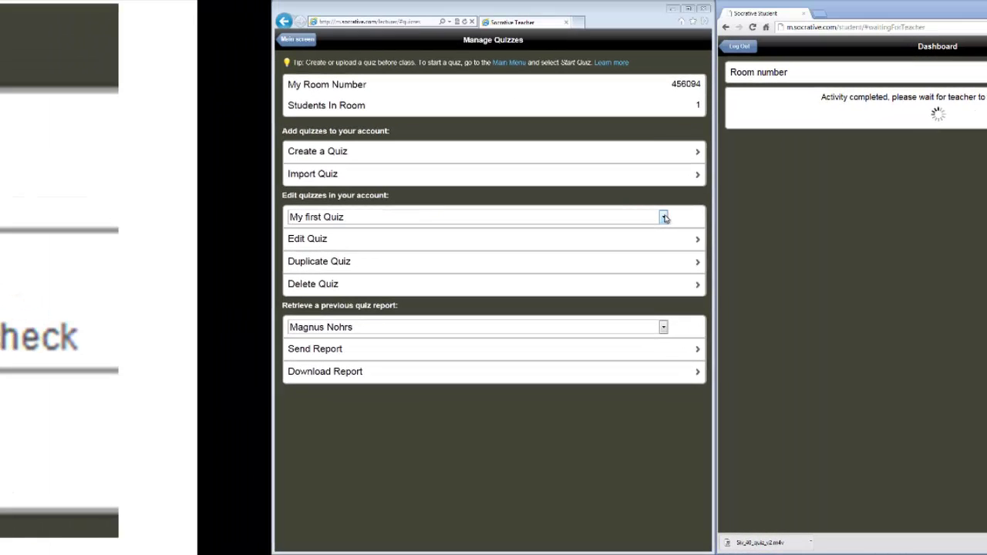
{"action": "left_click", "coordinate": [704, 143]}
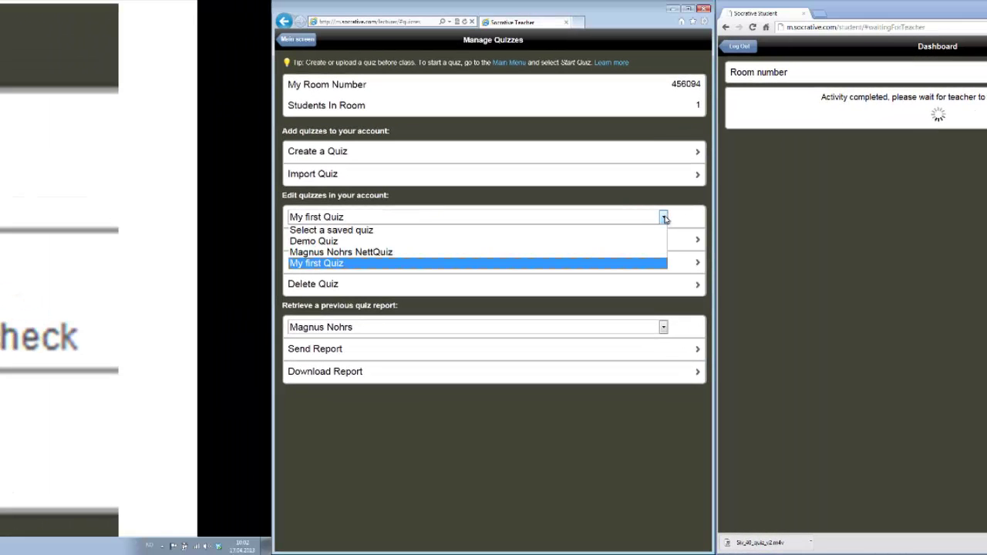
{"action": "left_click", "coordinate": [664, 218]}
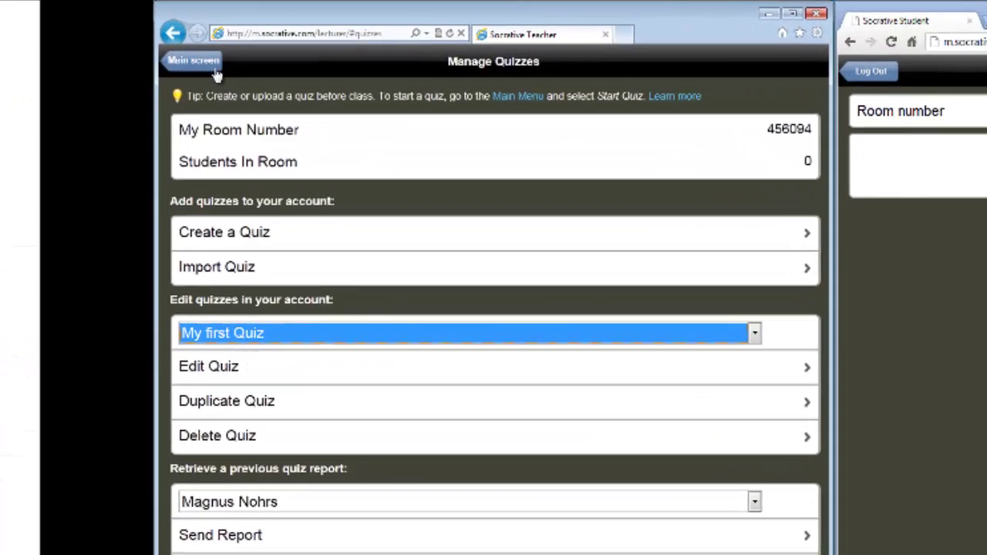
Return to the Socrative main screen, then advance PowerPoint to the Start Quiz slide.
{"action": "left_click", "coordinate": [301, 44]}
{"action": "left_click", "coordinate": [169, 68]}
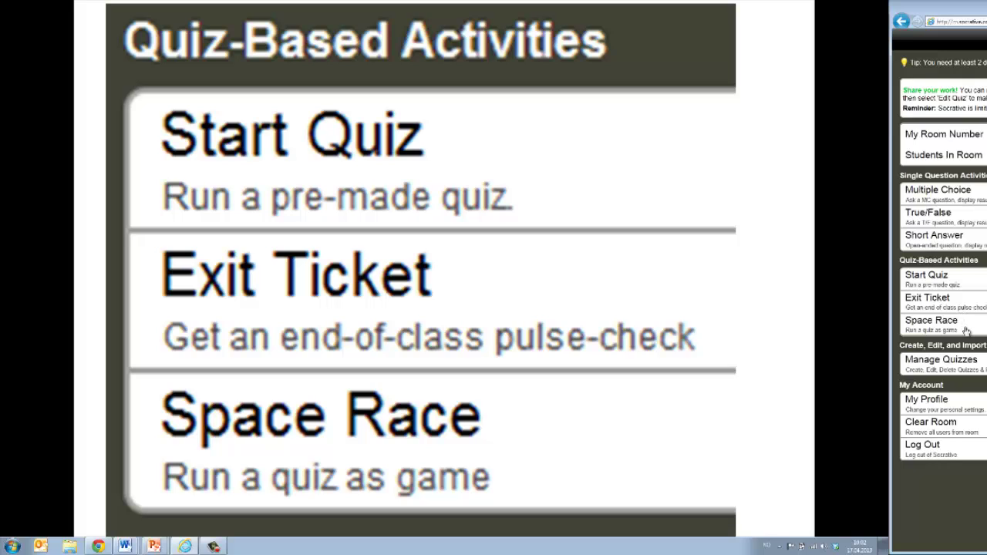
{"action": "left_click", "coordinate": [540, 216]}
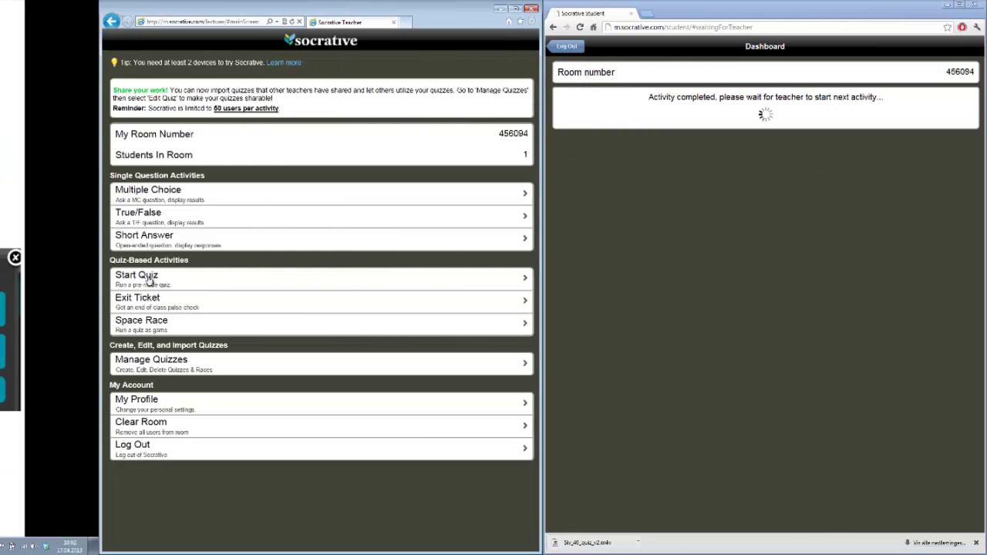
Choose the teacher's NettQuiz on the Start Quiz page and launch it as a Teacher Paced Quiz.
{"action": "left_click", "coordinate": [281, 280]}
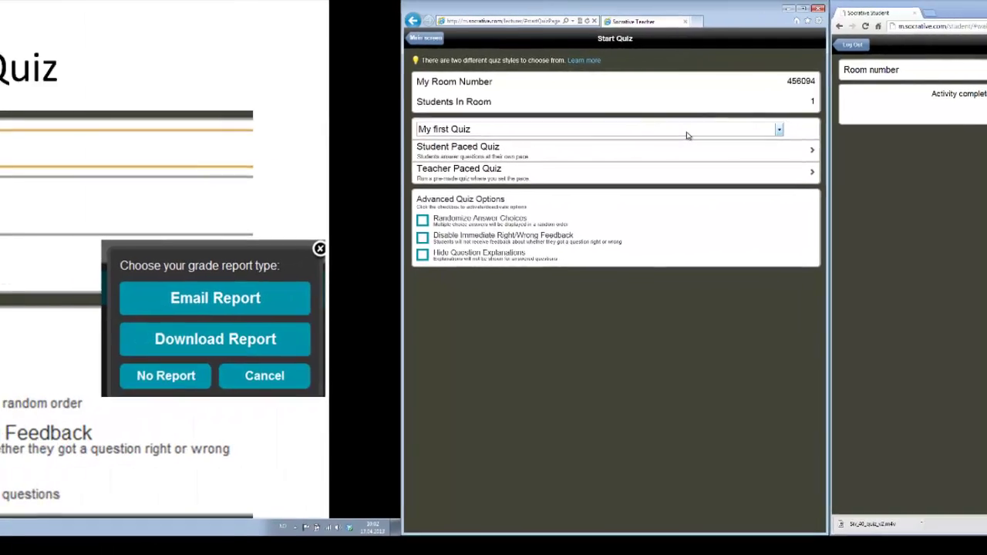
{"action": "left_click", "coordinate": [393, 133]}
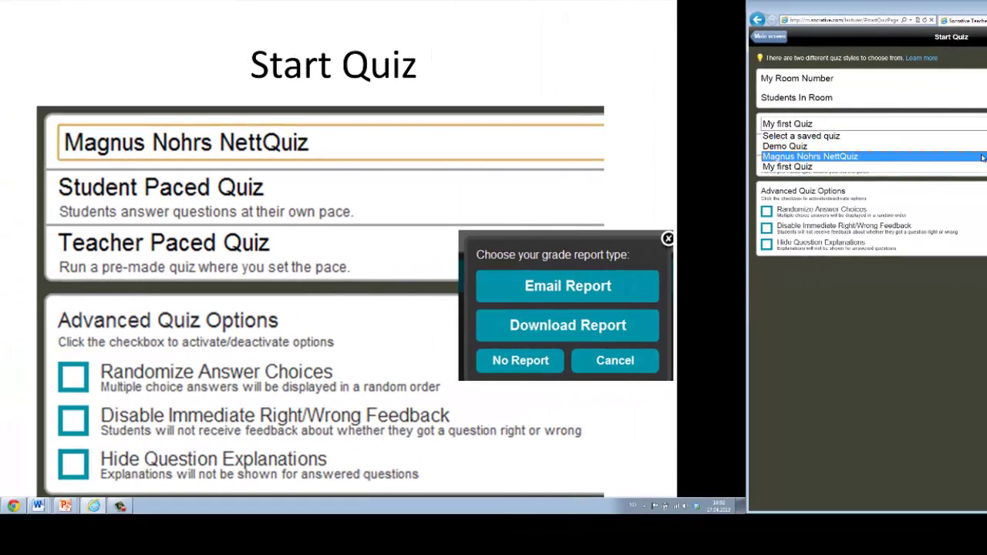
{"action": "left_click", "coordinate": [982, 157]}
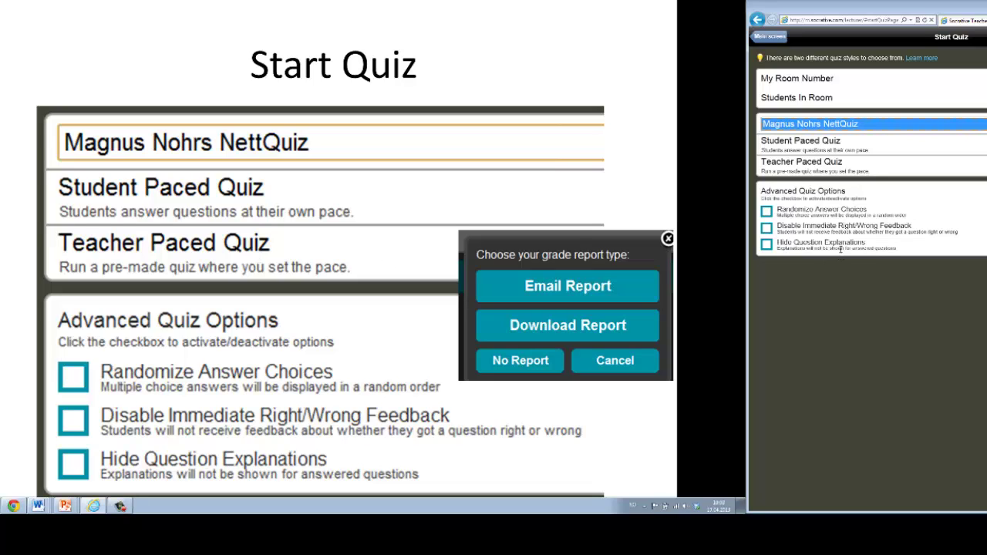
{"action": "left_click", "coordinate": [793, 166]}
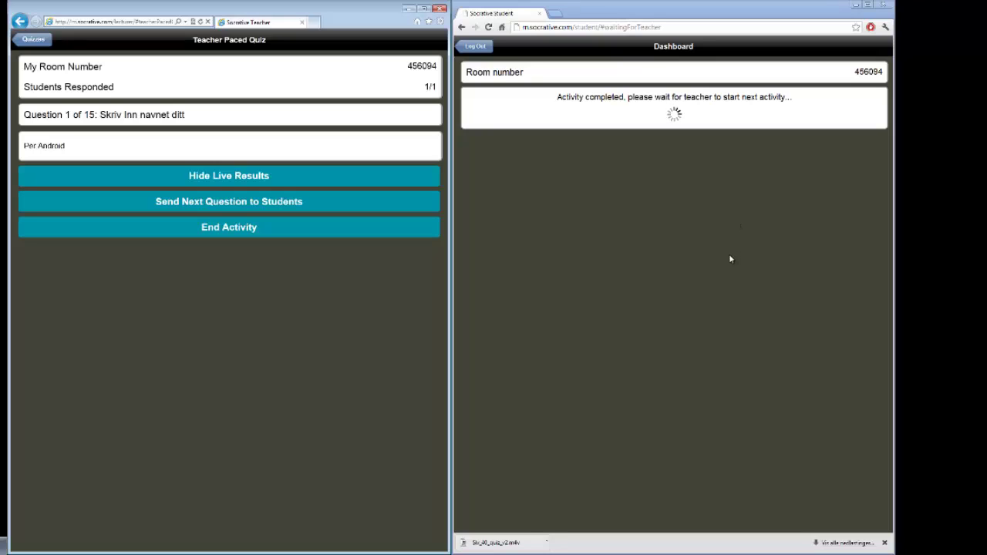
Reload the student page and submit the student's name as the answer to question 1.
{"action": "left_click", "coordinate": [487, 28]}
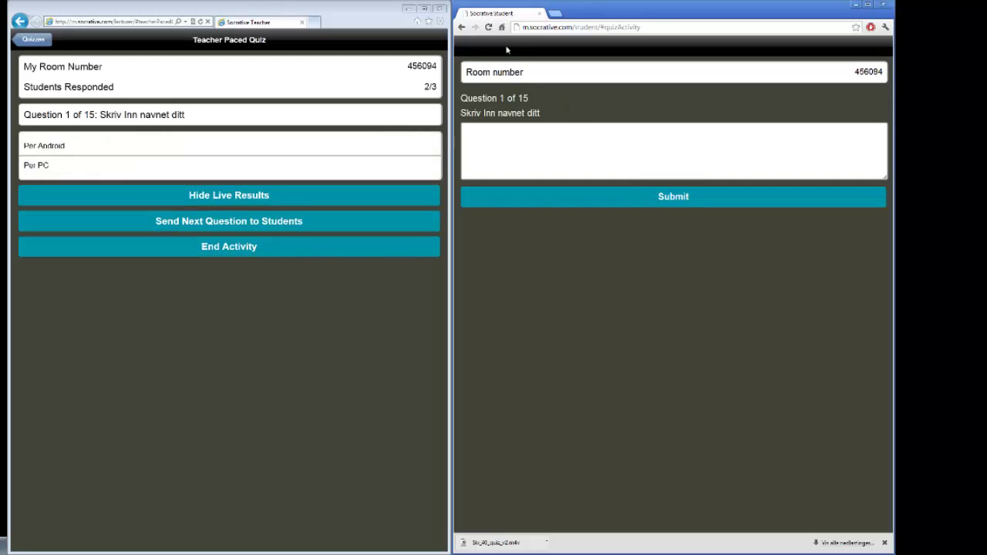
{"action": "left_click", "coordinate": [549, 153]}
{"action": "type", "text": "Magnus"}
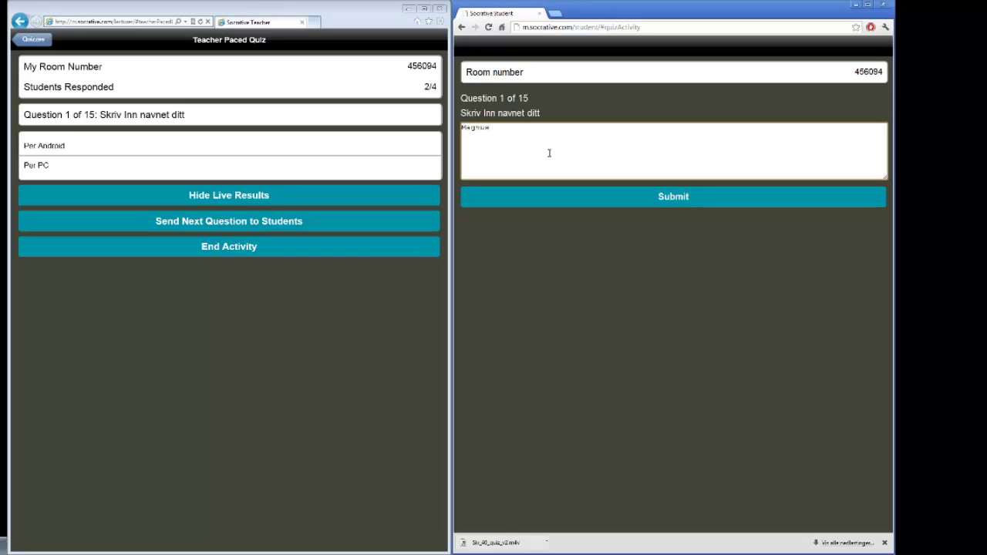
{"action": "left_click", "coordinate": [633, 202]}
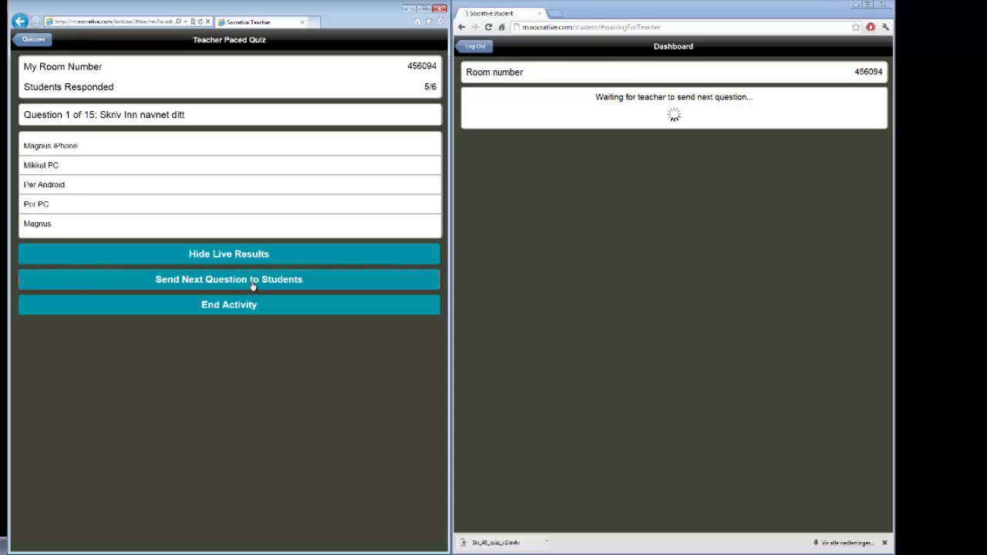
Send question 2, submit 19 as the student's answer, then send question 3.
{"action": "left_click", "coordinate": [252, 286]}
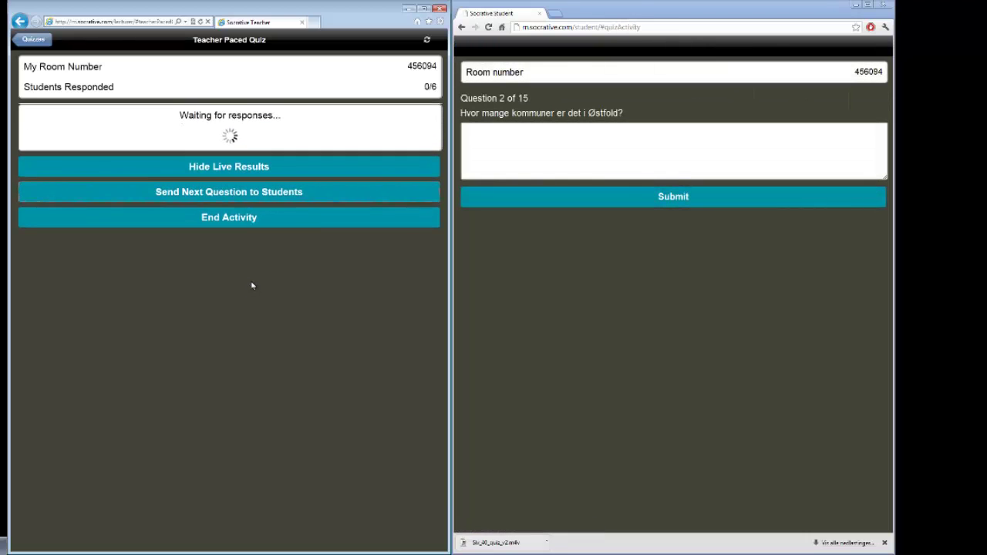
{"action": "left_click", "coordinate": [574, 142]}
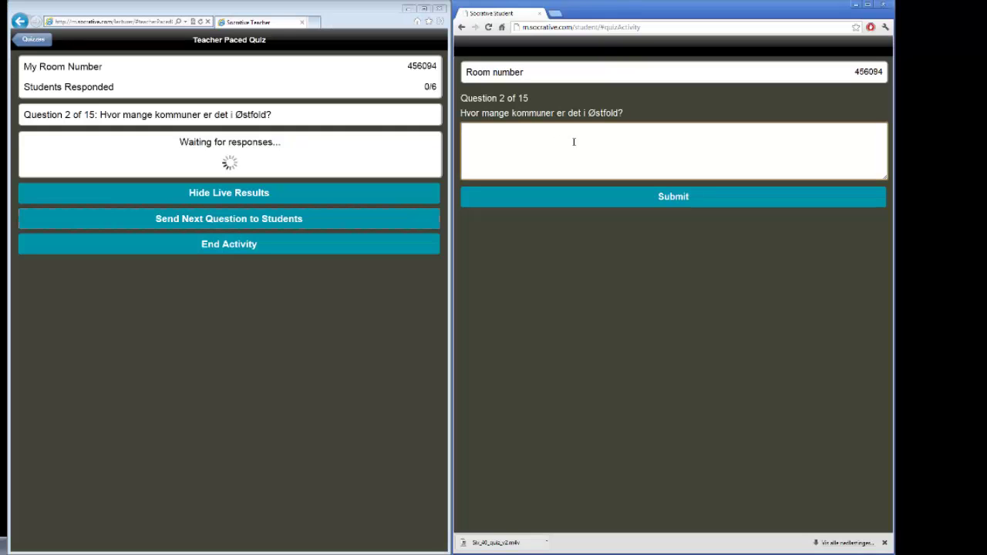
{"action": "type", "text": "19"}
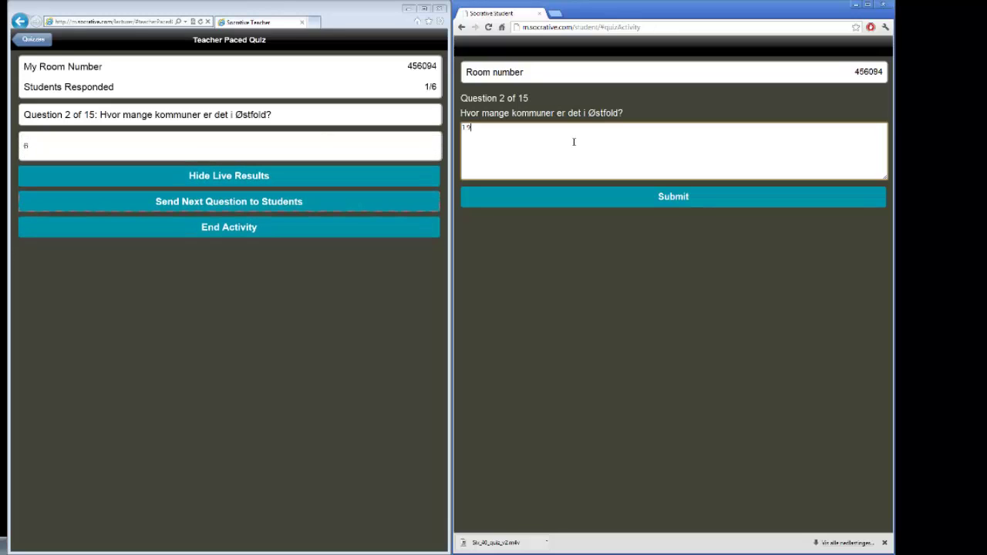
{"action": "left_click", "coordinate": [647, 205]}
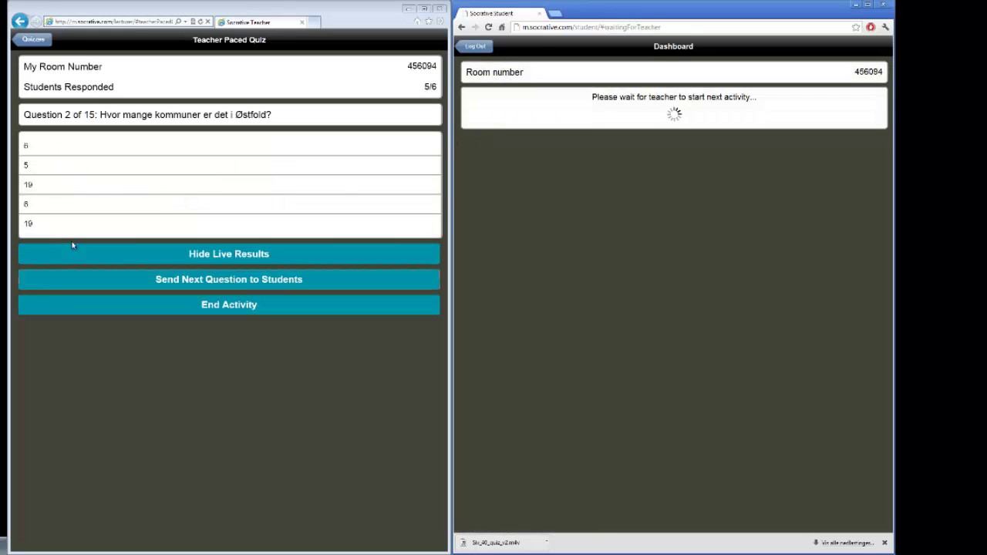
{"action": "left_click", "coordinate": [208, 281]}
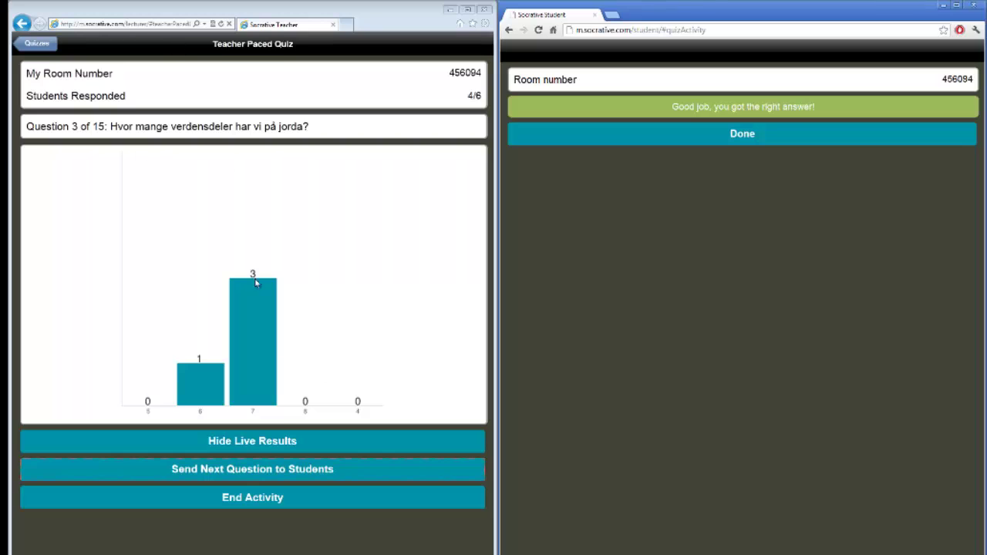
Hide and reshow the question 3 live results chart, then send question 4.
{"action": "left_click", "coordinate": [251, 445]}
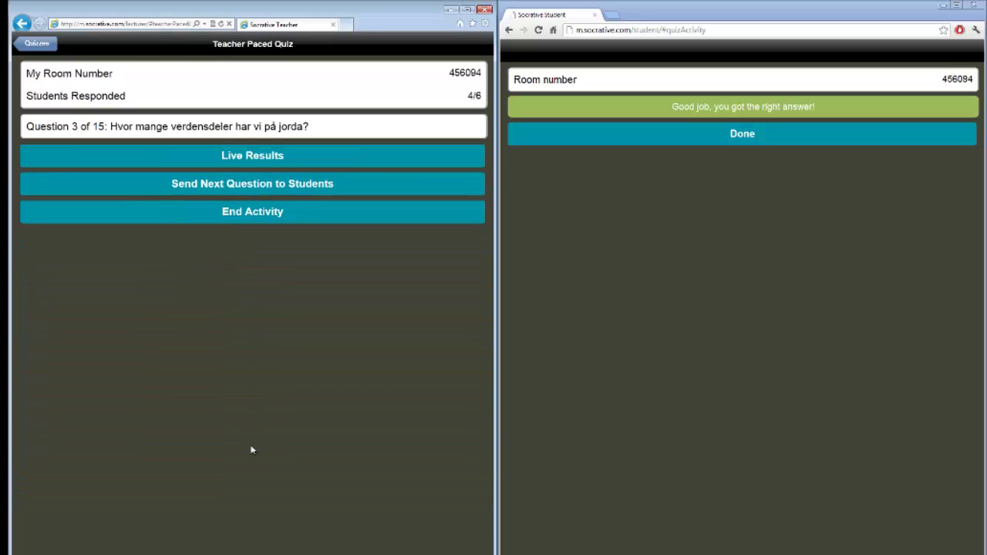
{"action": "left_click", "coordinate": [230, 161]}
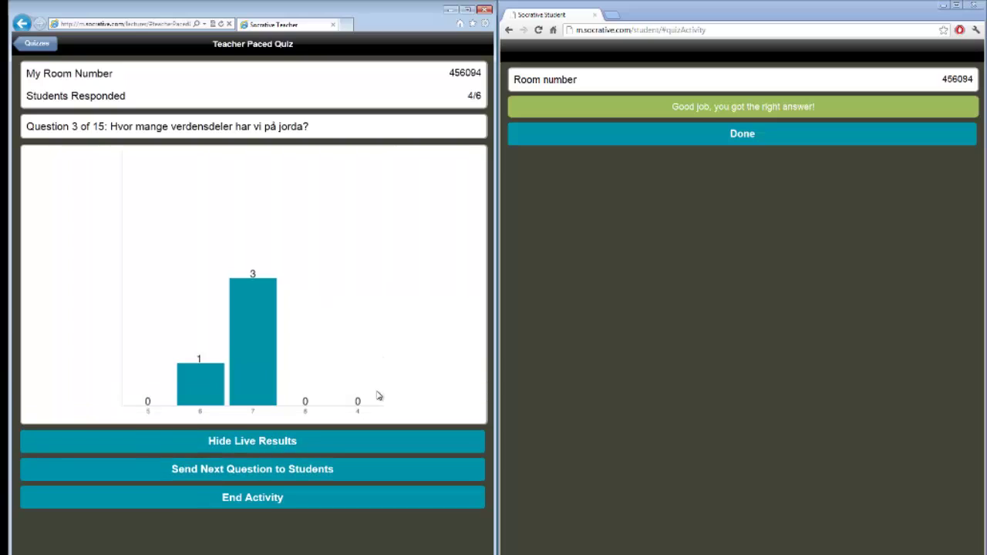
{"action": "left_click", "coordinate": [274, 472]}
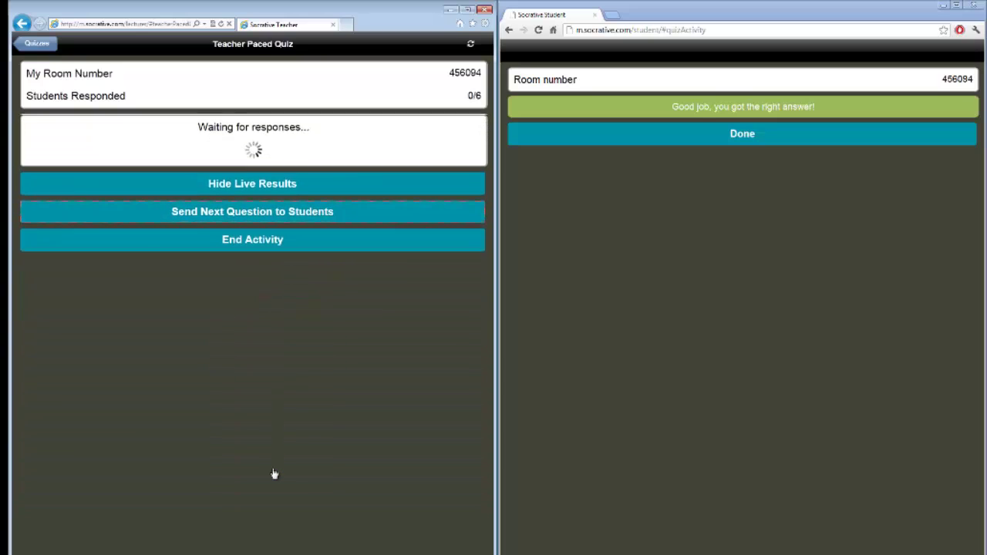
Clear the student's Done screen and answer question 4 with Sing Sing.
{"action": "left_click", "coordinate": [745, 137]}
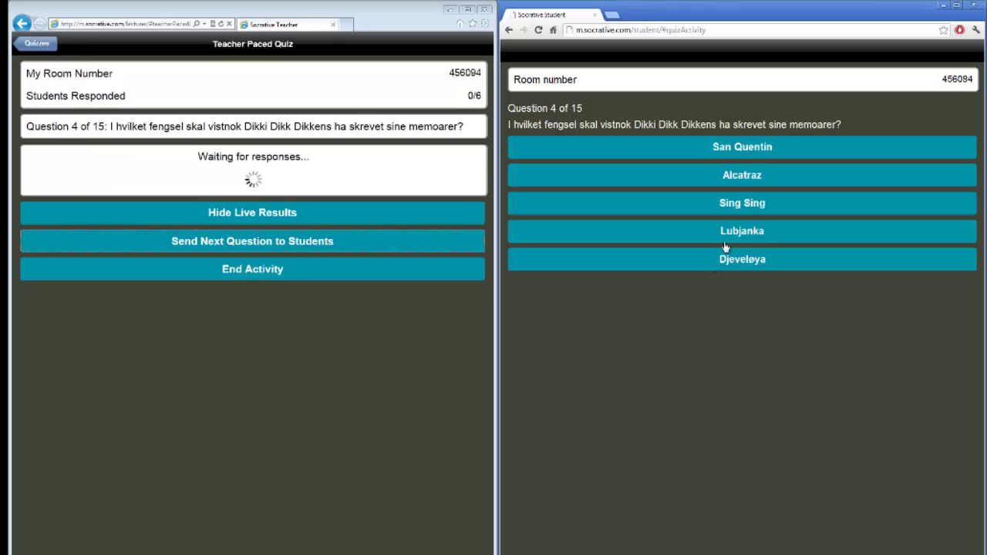
{"action": "left_click", "coordinate": [741, 206]}
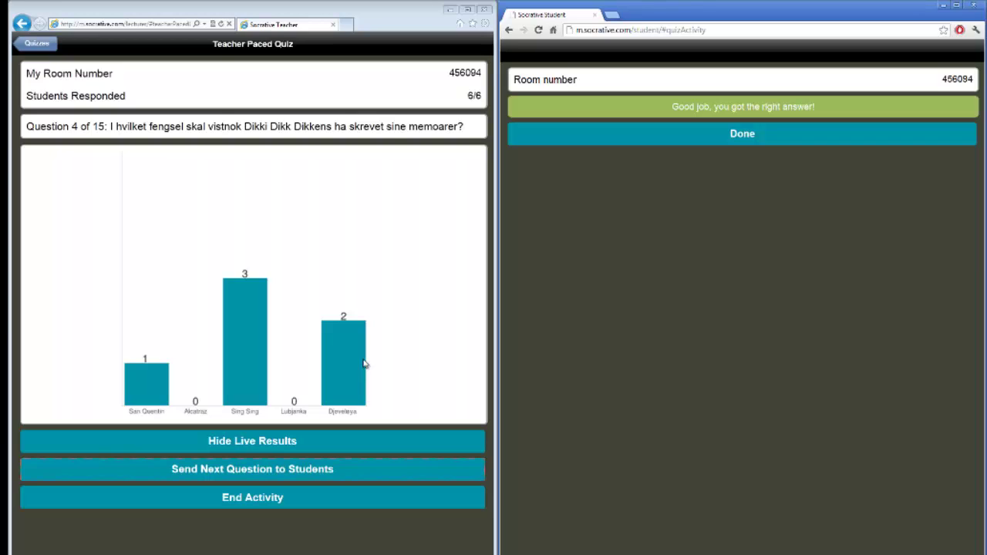
End the quiz activity, download its grade report, and open it in Excel.
{"action": "left_click", "coordinate": [305, 503]}
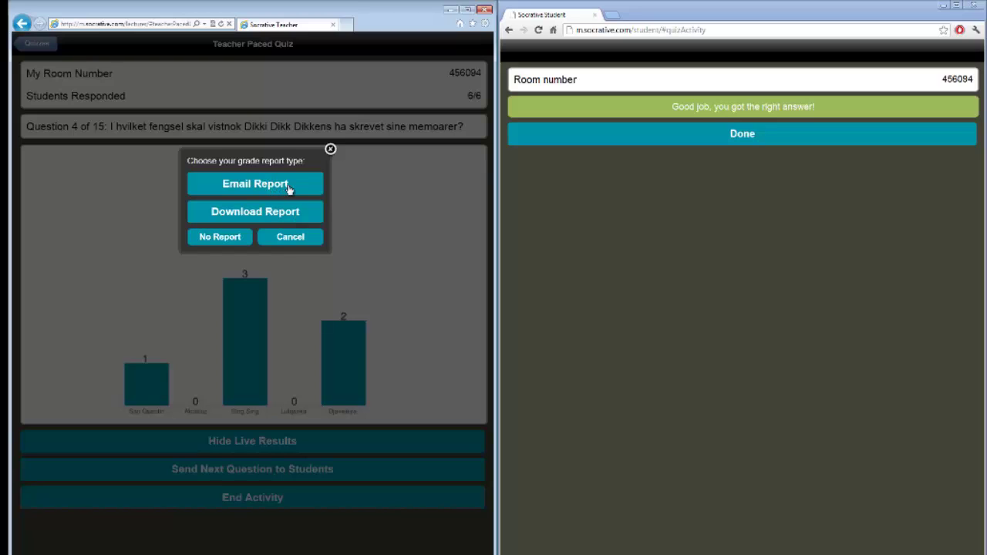
{"action": "left_click", "coordinate": [293, 215]}
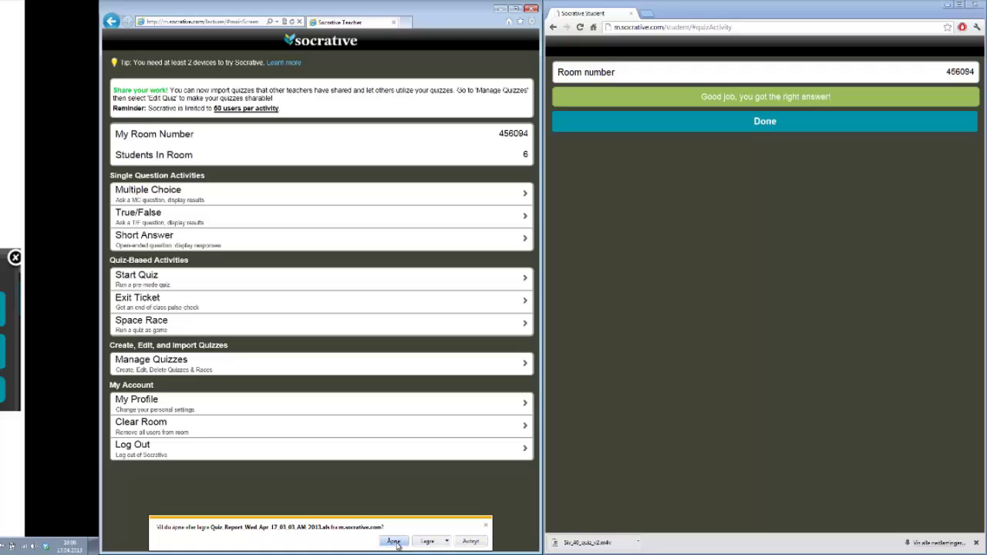
{"action": "left_click", "coordinate": [394, 541]}
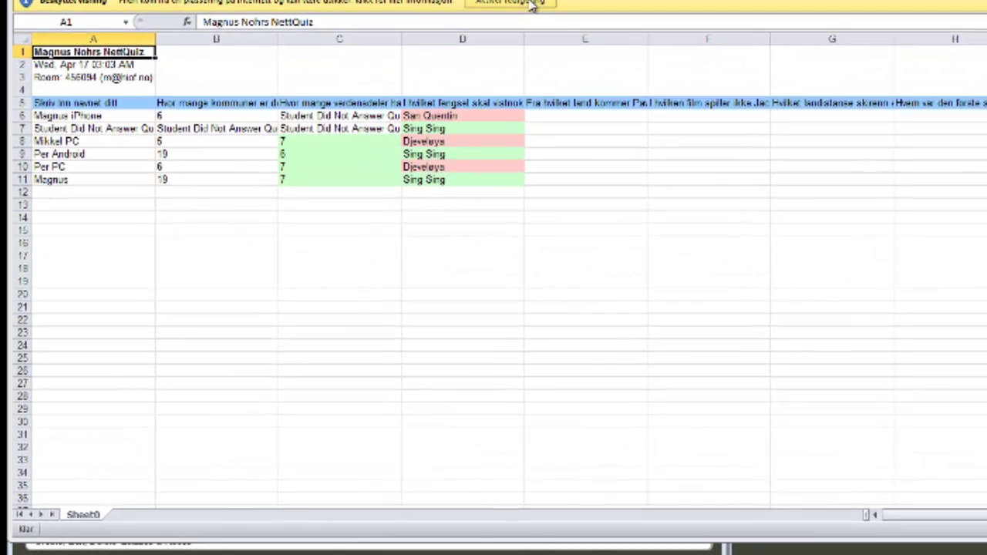
Enable editing on the downloaded report and select the student names and the answers in columns B and C.
{"action": "left_click", "coordinate": [409, 35]}
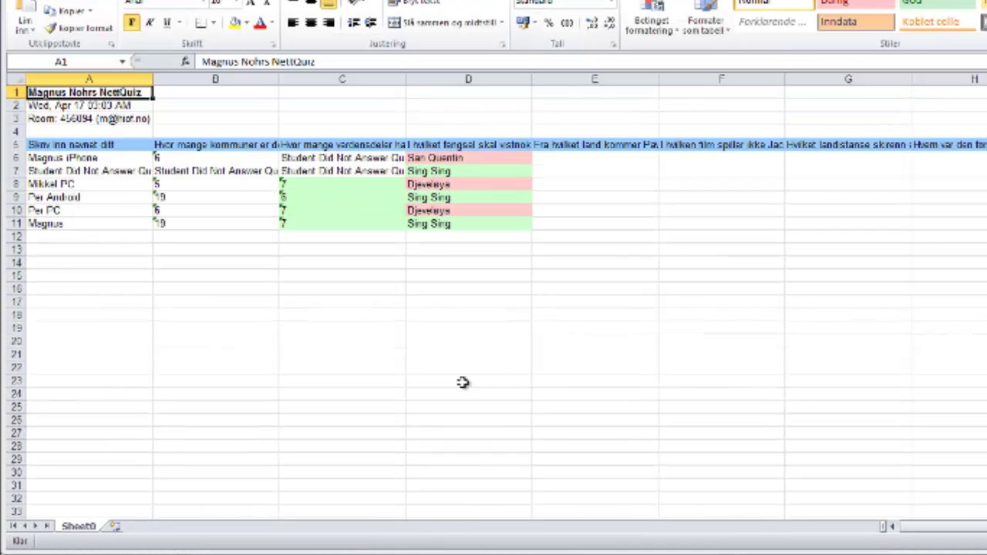
{"action": "left_click", "coordinate": [95, 159]}
{"action": "left_click_drag", "start_coordinate": [93, 181], "coordinate": [97, 225]}
{"action": "left_click_drag", "start_coordinate": [213, 160], "coordinate": [214, 223]}
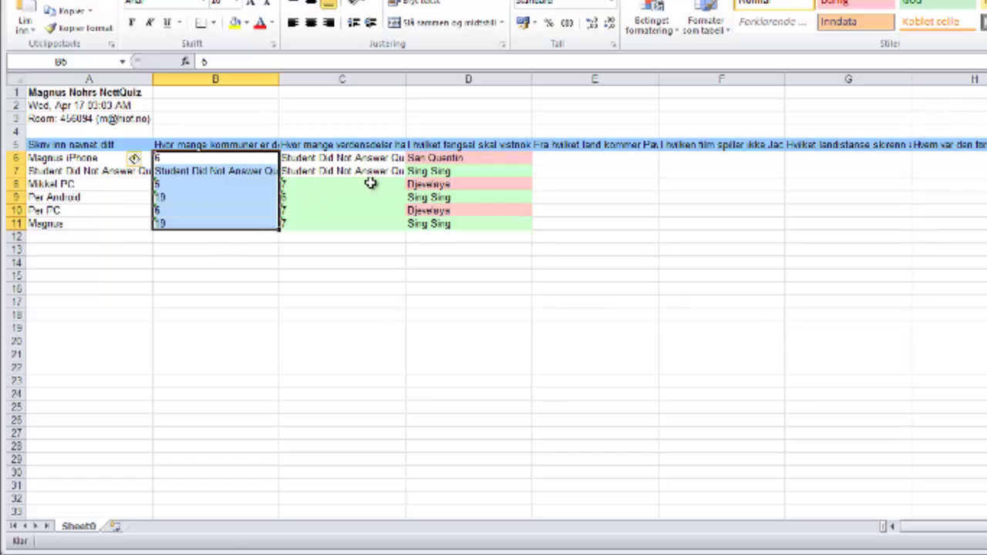
{"action": "left_click_drag", "start_coordinate": [365, 158], "coordinate": [366, 170]}
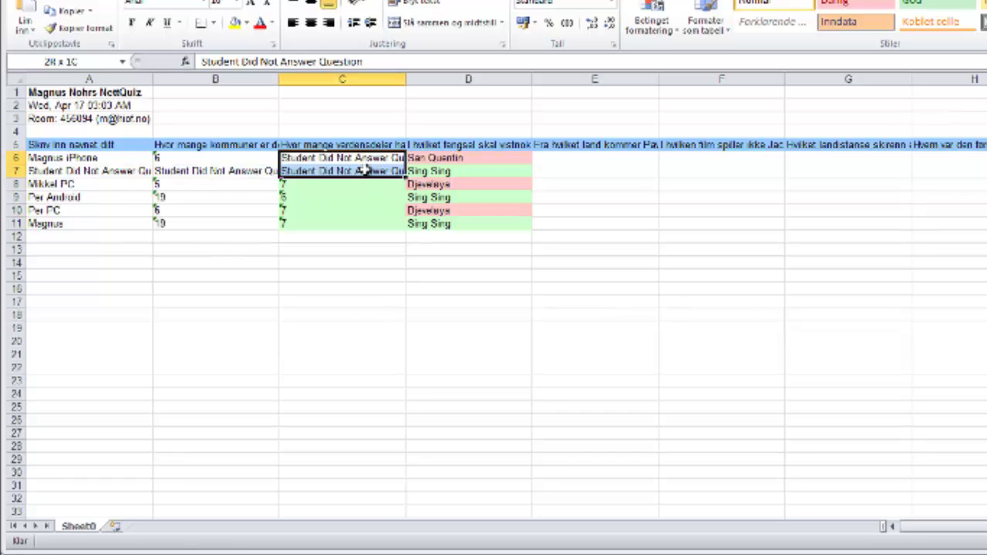
{"action": "left_click_drag", "start_coordinate": [366, 170], "coordinate": [367, 230]}
Check the prison answers in D6–D10, then select the Total Score (0-100) values in column Q.
{"action": "left_click", "coordinate": [485, 156]}
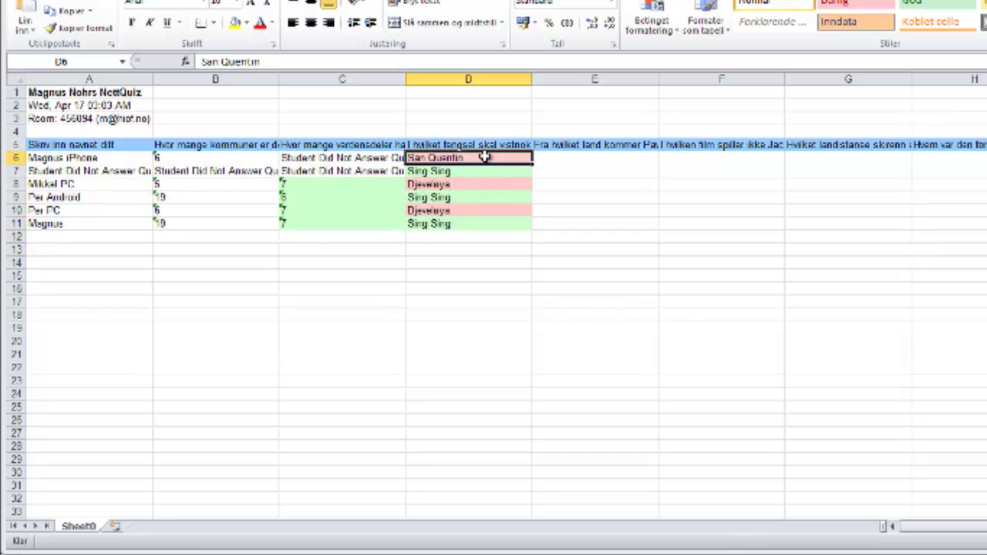
{"action": "left_click", "coordinate": [485, 195]}
{"action": "left_click", "coordinate": [485, 188]}
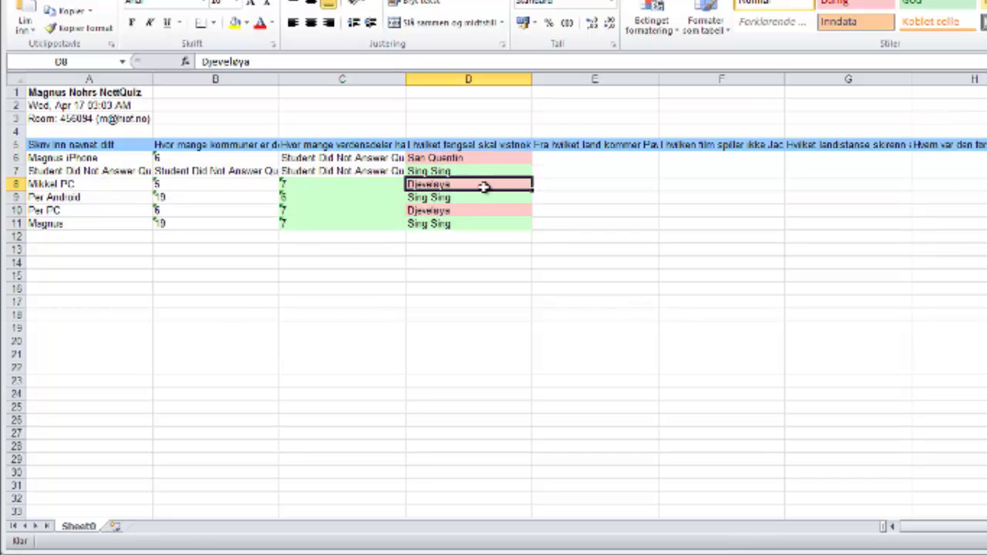
{"action": "left_click", "coordinate": [486, 212]}
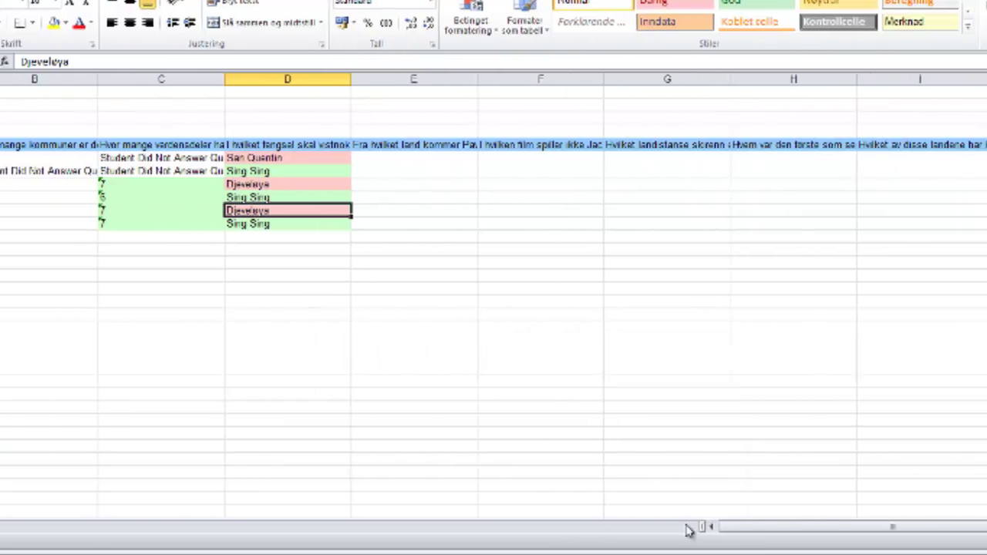
{"action": "left_click_drag", "start_coordinate": [738, 529], "coordinate": [986, 532]}
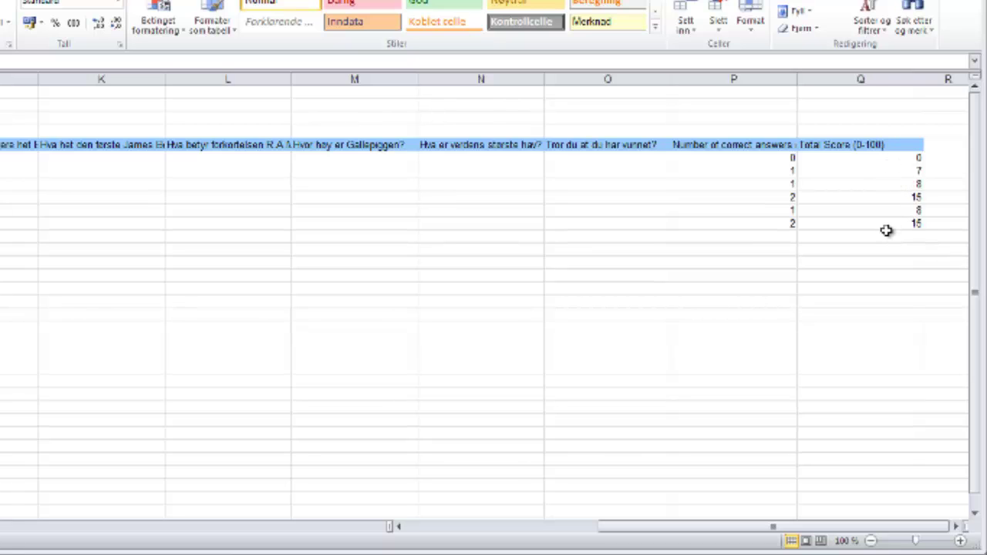
{"action": "left_click_drag", "start_coordinate": [859, 145], "coordinate": [867, 224]}
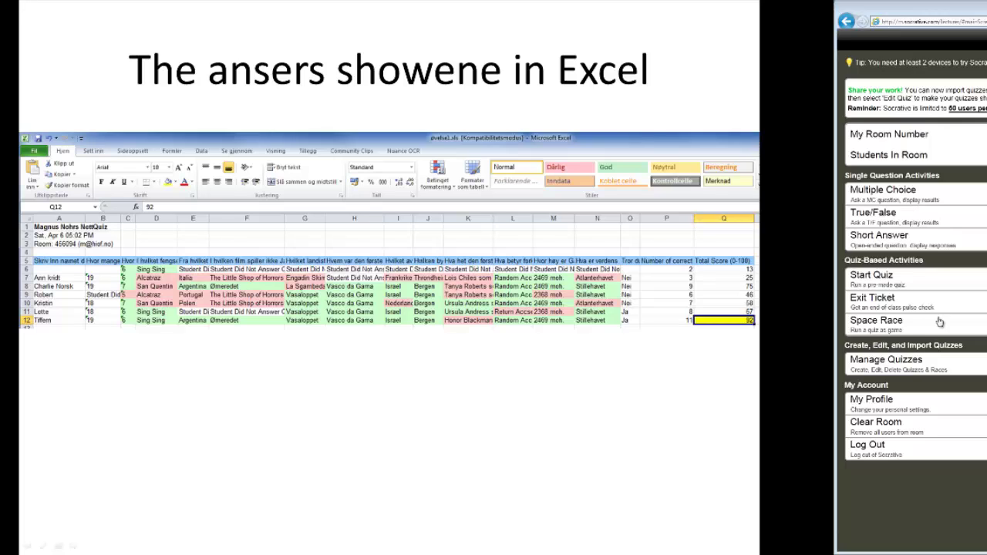
Advance to the Exit Ticket slide showing the student screens and the Email, Download or No Report choices.
{"action": "left_click", "coordinate": [470, 359]}
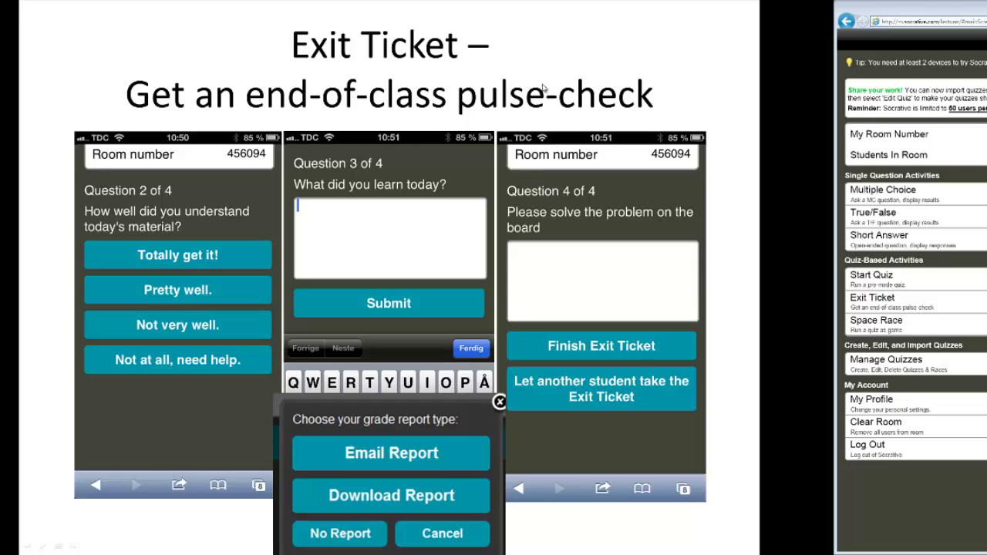
Advance to the Space Race slide that explains running a quiz as a team game.
{"action": "left_click", "coordinate": [543, 88]}
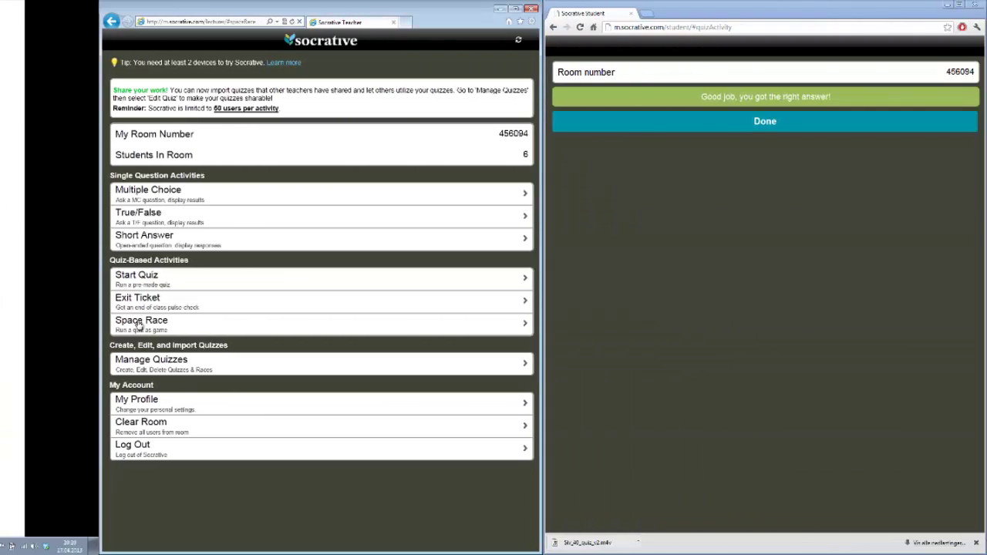
Launch a Space Race on NettQuiz with 6 teams and auto-assigned team colours.
{"action": "left_click", "coordinate": [139, 323]}
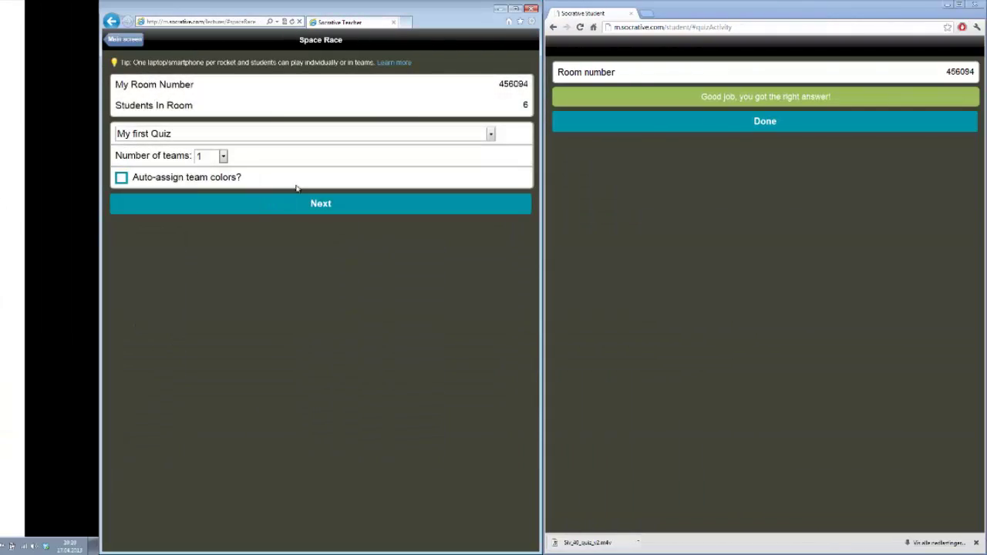
{"action": "left_click", "coordinate": [312, 135]}
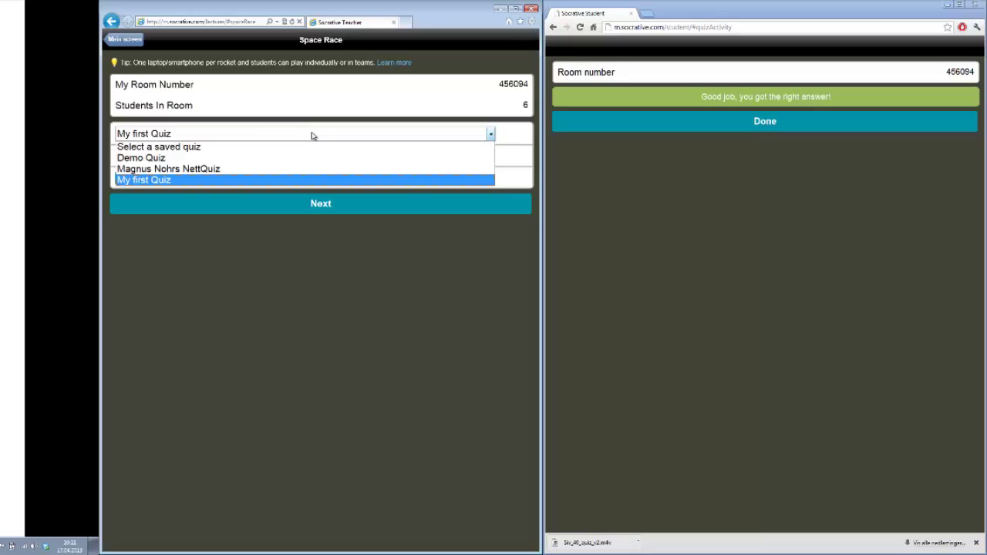
{"action": "left_click", "coordinate": [249, 169]}
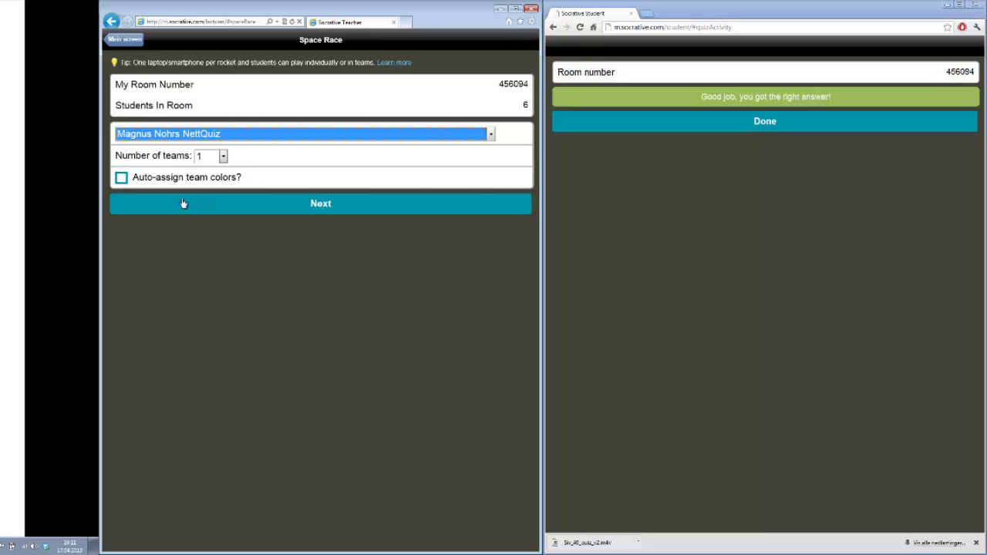
{"action": "left_click", "coordinate": [121, 179]}
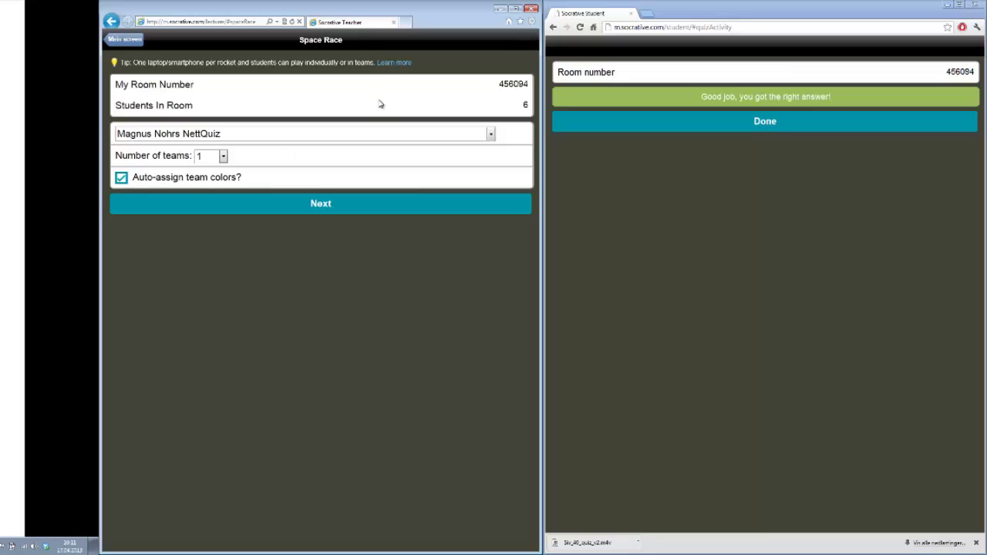
{"action": "left_click", "coordinate": [223, 156]}
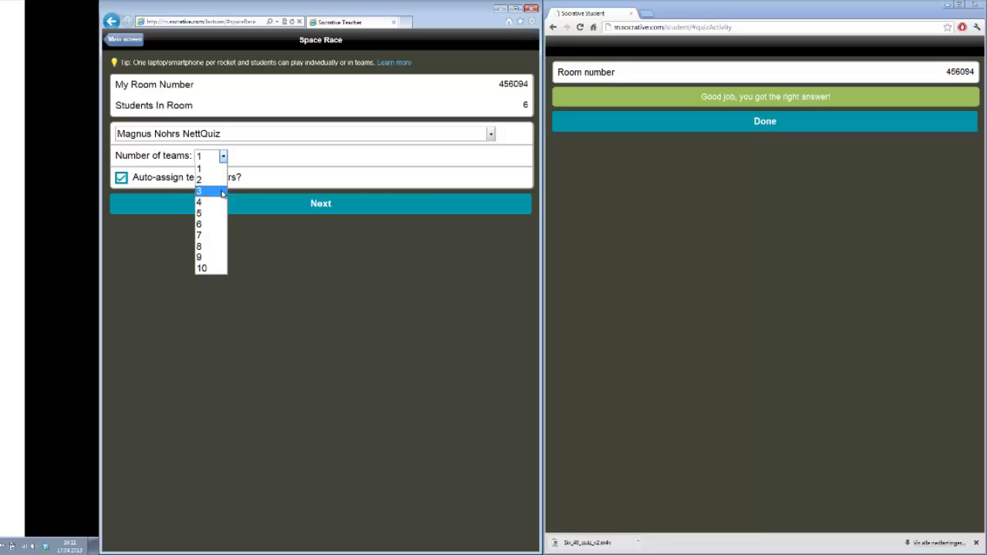
{"action": "left_click", "coordinate": [220, 225]}
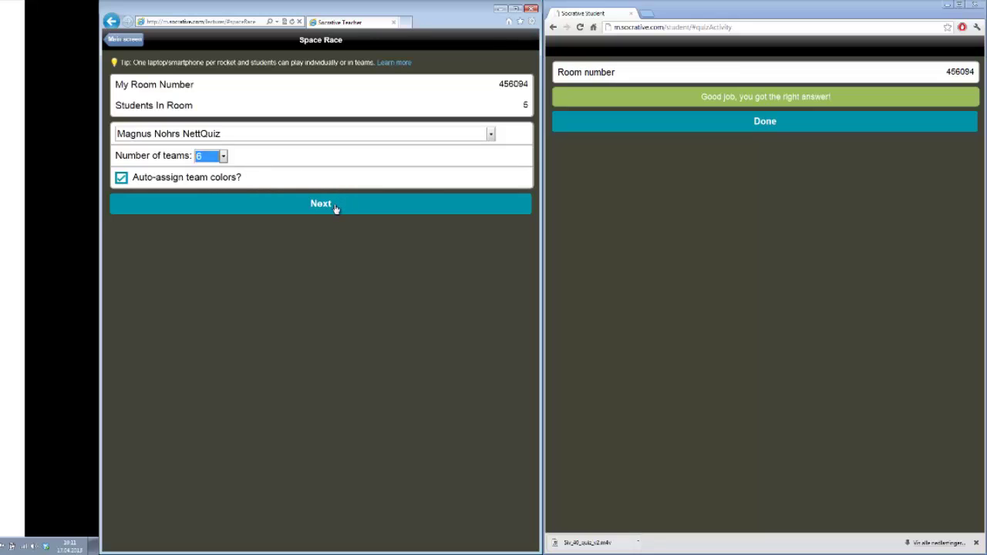
{"action": "left_click", "coordinate": [459, 206]}
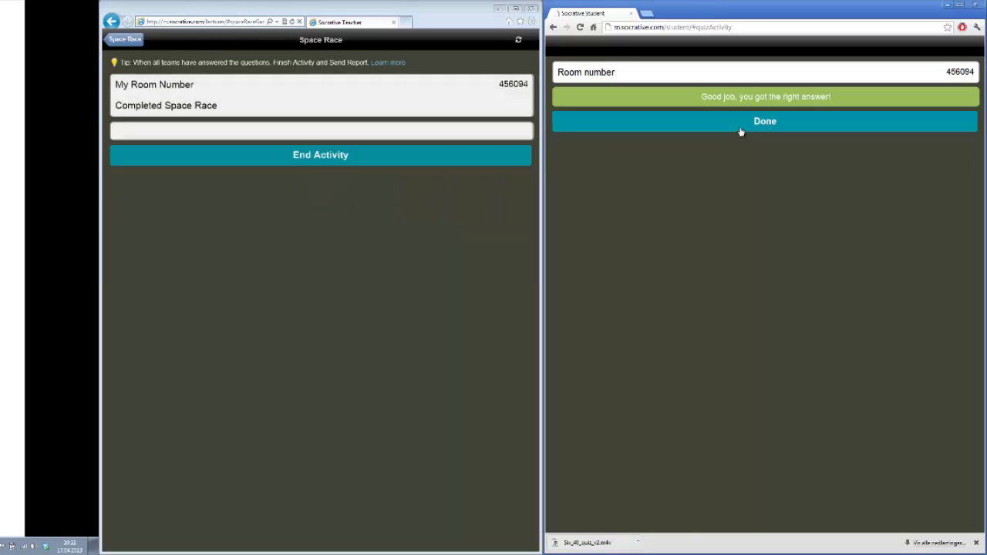
Bring up the six-rocket race board and submit the student's name as the first answer.
{"action": "left_click", "coordinate": [740, 130]}
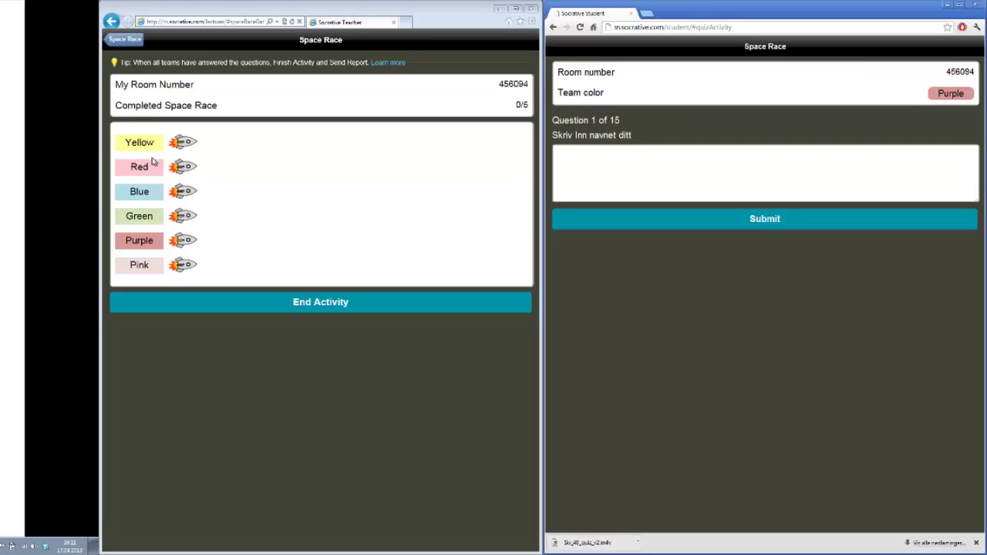
{"action": "left_click", "coordinate": [665, 174]}
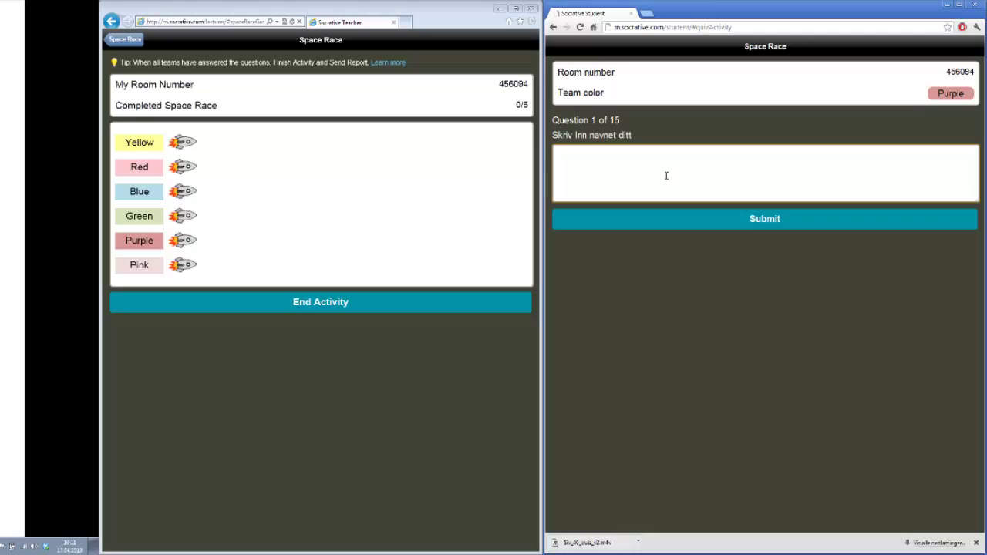
{"action": "type", "text": "Magnusd"}
{"action": "key", "text": "BackSpace"}
{"action": "left_click", "coordinate": [728, 227]}
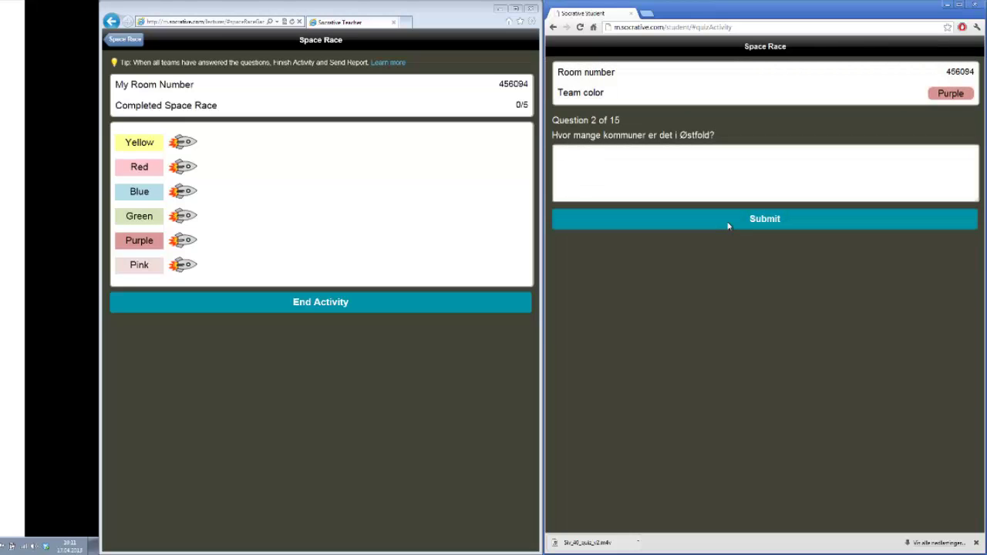
Answer question 2 with 18 and question 3 with 7, reaching question 4.
{"action": "left_click", "coordinate": [671, 175]}
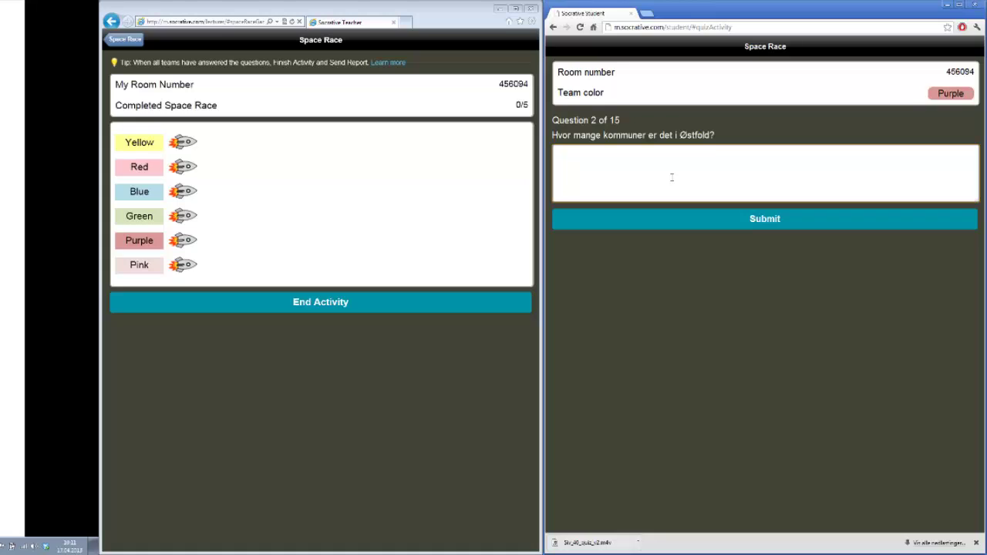
{"action": "type", "text": "18"}
{"action": "left_click", "coordinate": [697, 231]}
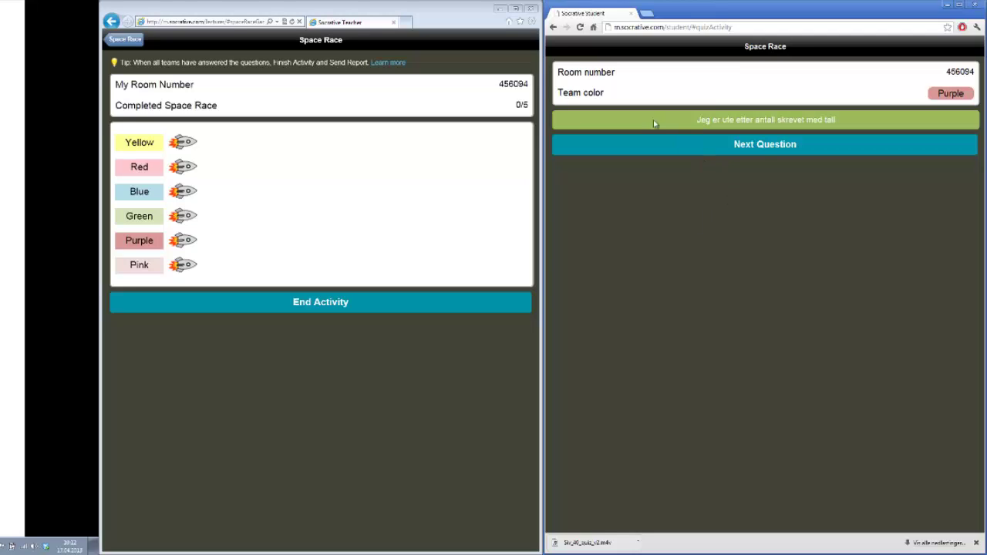
{"action": "left_click", "coordinate": [746, 146]}
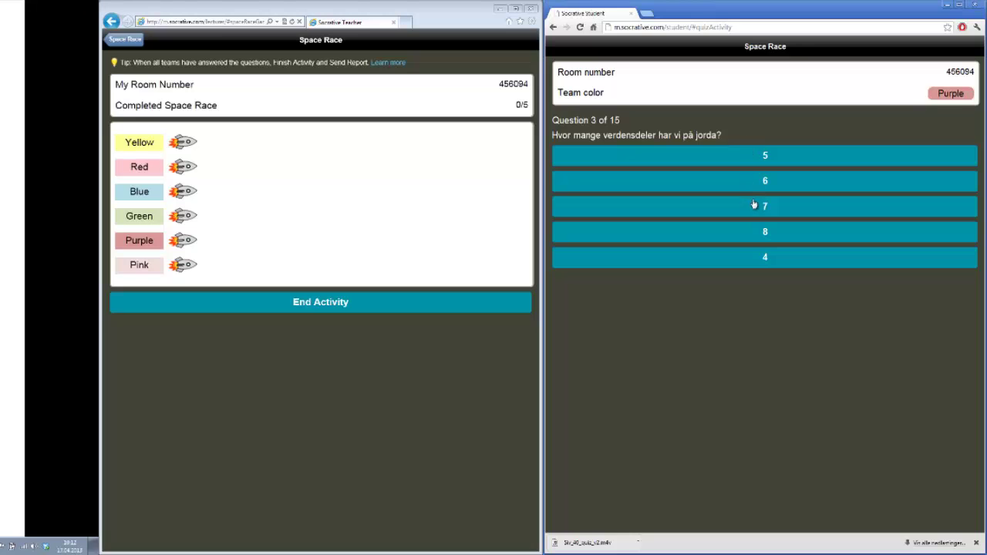
{"action": "left_click", "coordinate": [753, 205]}
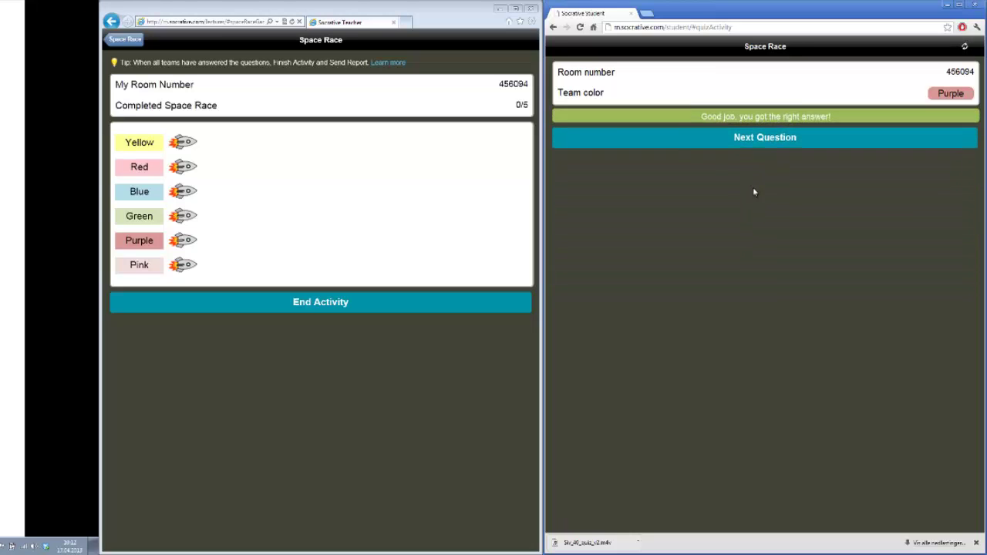
{"action": "left_click", "coordinate": [763, 147]}
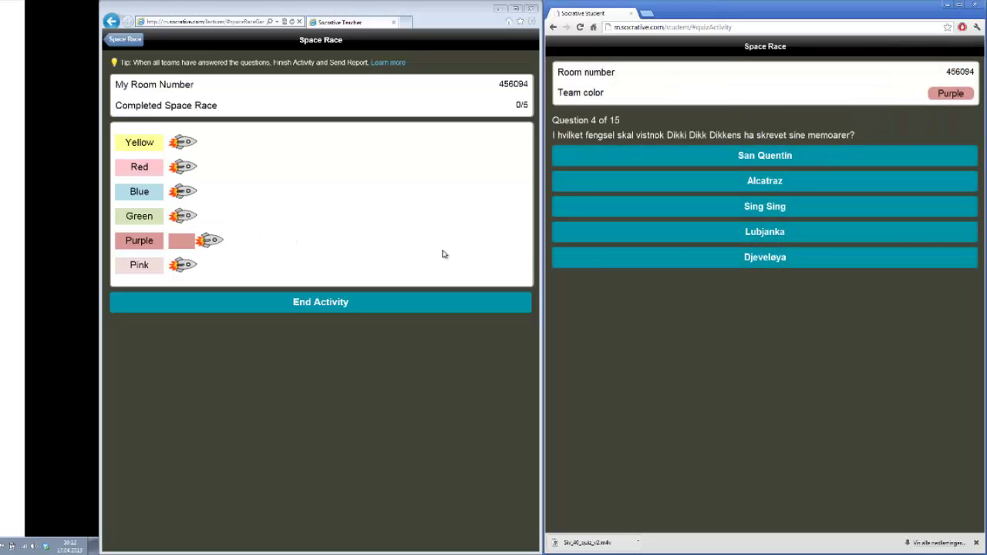
Answer question 4 correctly as Purple while Green's rocket also reaches the finish.
{"action": "left_click", "coordinate": [790, 209]}
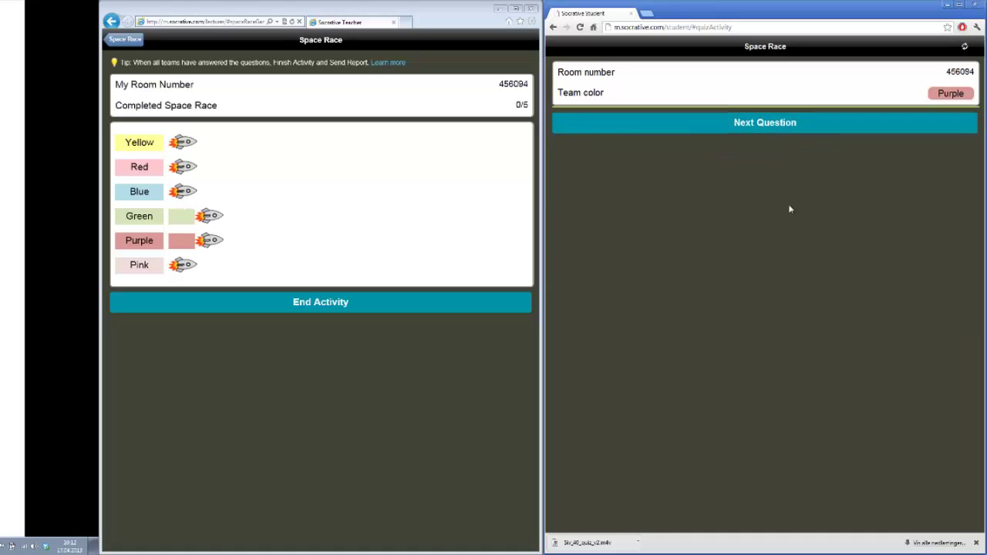